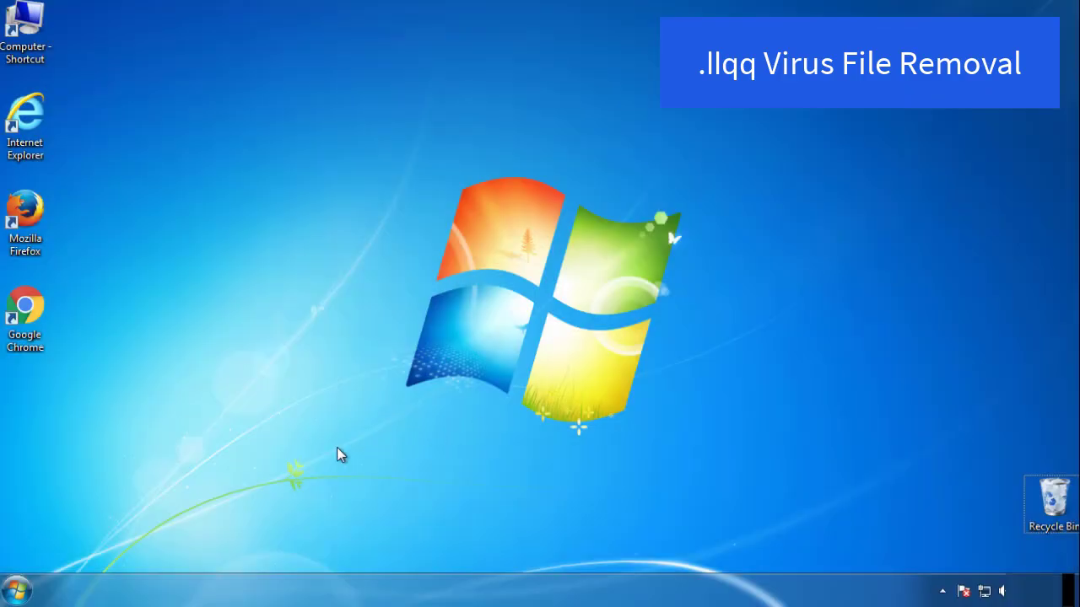
Launch msconfig, enable Safe boot (Minimal) on the Boot tab, and restart now
{"action": "left_click", "coordinate": [18, 590]}
{"action": "left_click", "coordinate": [87, 544]}
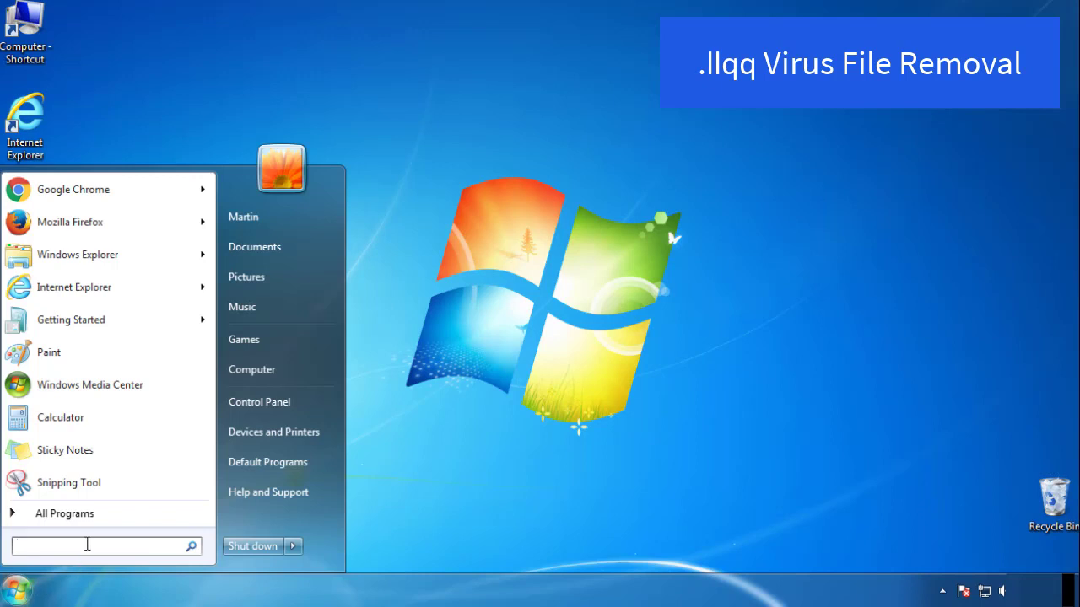
{"action": "type", "text": "msconfig"}
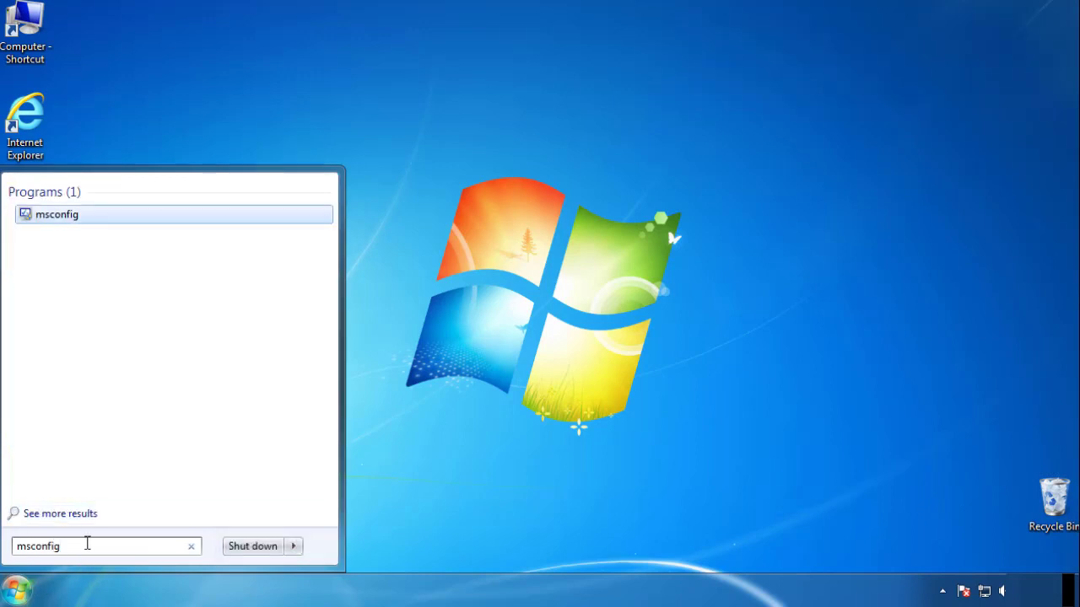
{"action": "key", "text": "Return"}
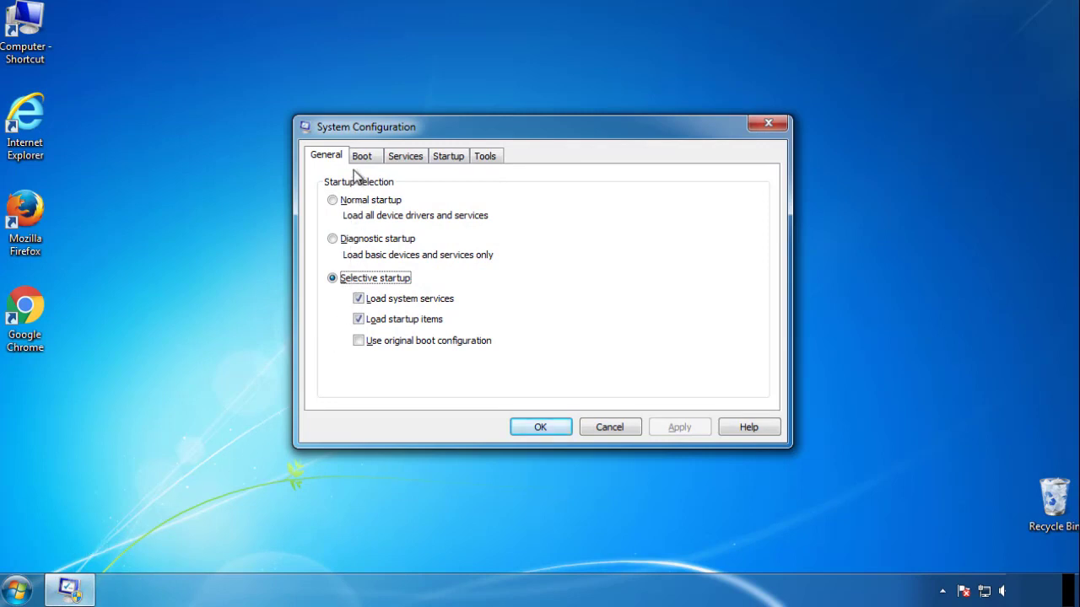
{"action": "left_click", "coordinate": [362, 157]}
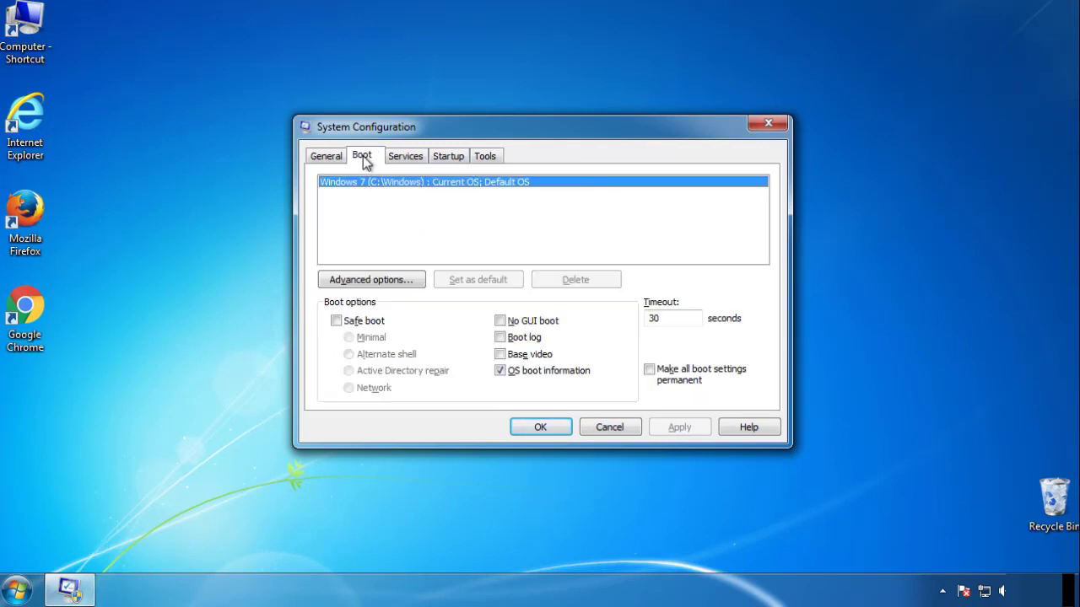
{"action": "left_click", "coordinate": [336, 321]}
{"action": "left_click", "coordinate": [335, 321]}
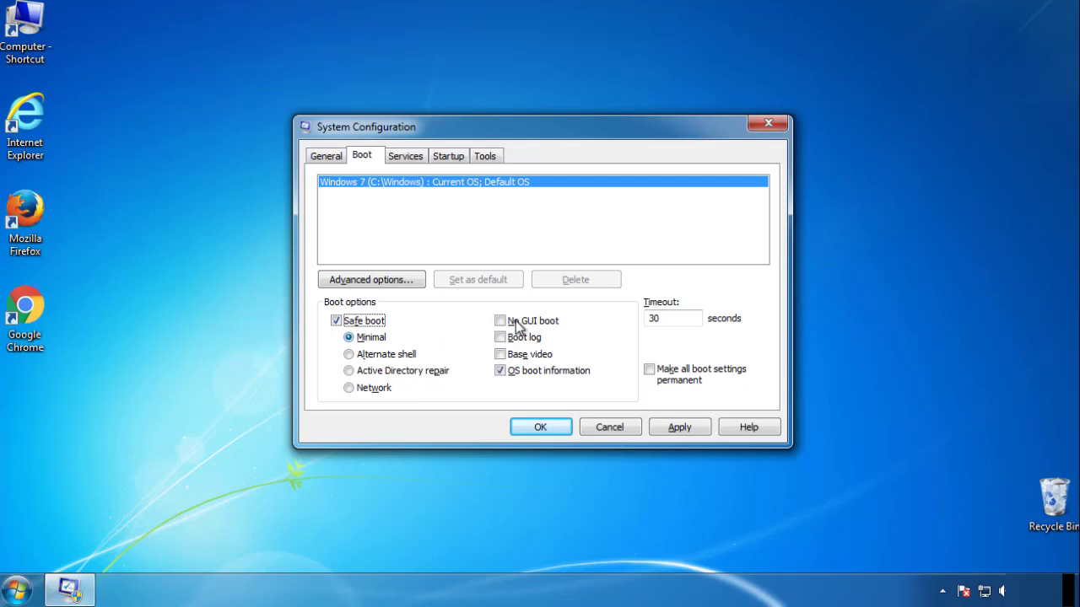
{"action": "left_click", "coordinate": [548, 428]}
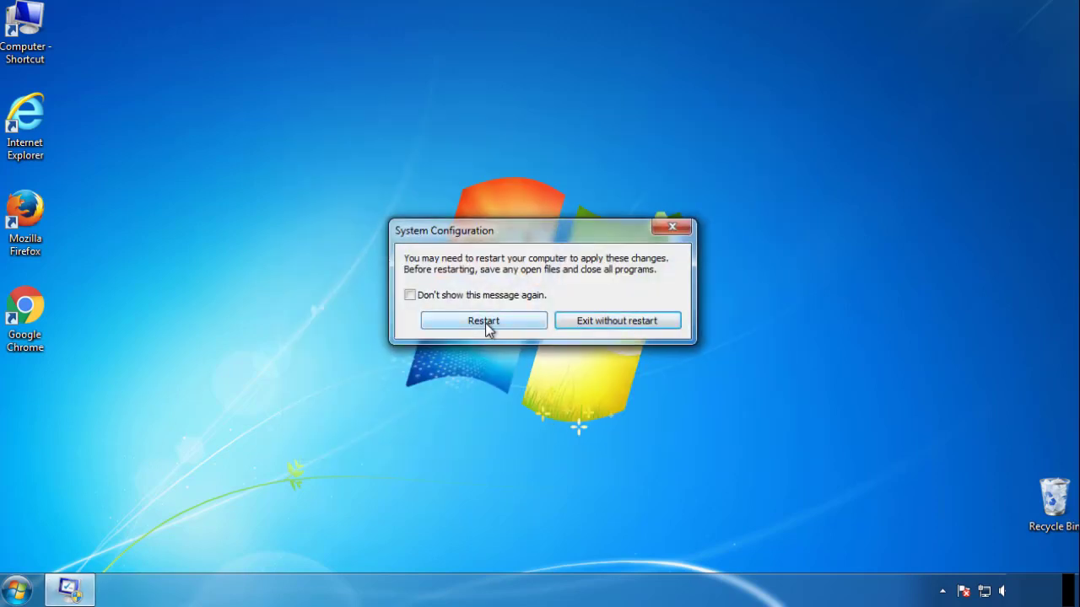
{"action": "left_click", "coordinate": [486, 324]}
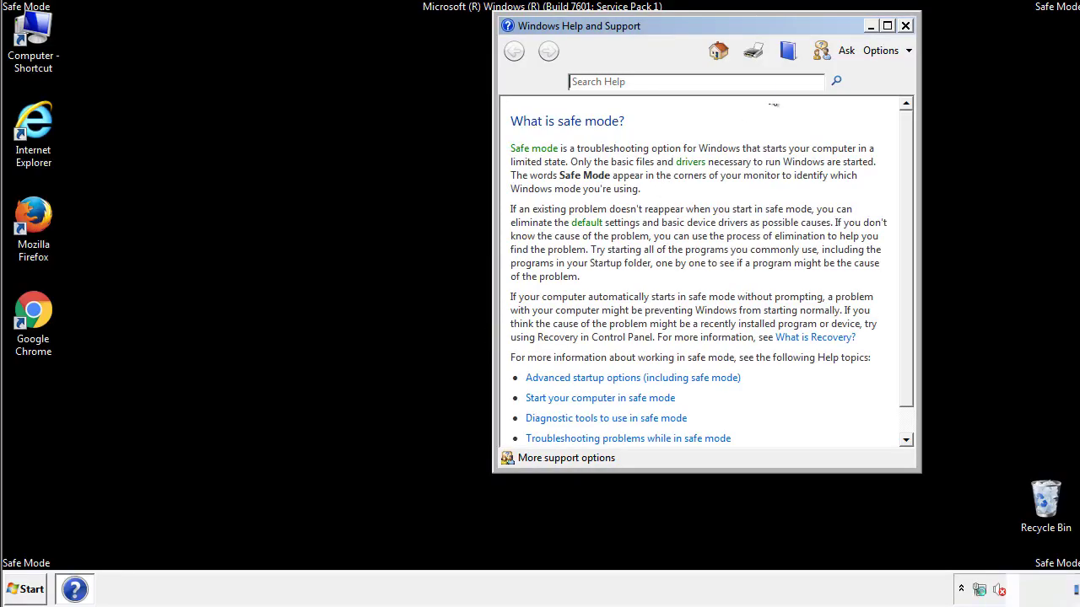
Close Help, turn on 'Show hidden files, folders, and drives' in Folder Options, then close Control Panel
{"action": "left_click", "coordinate": [905, 25]}
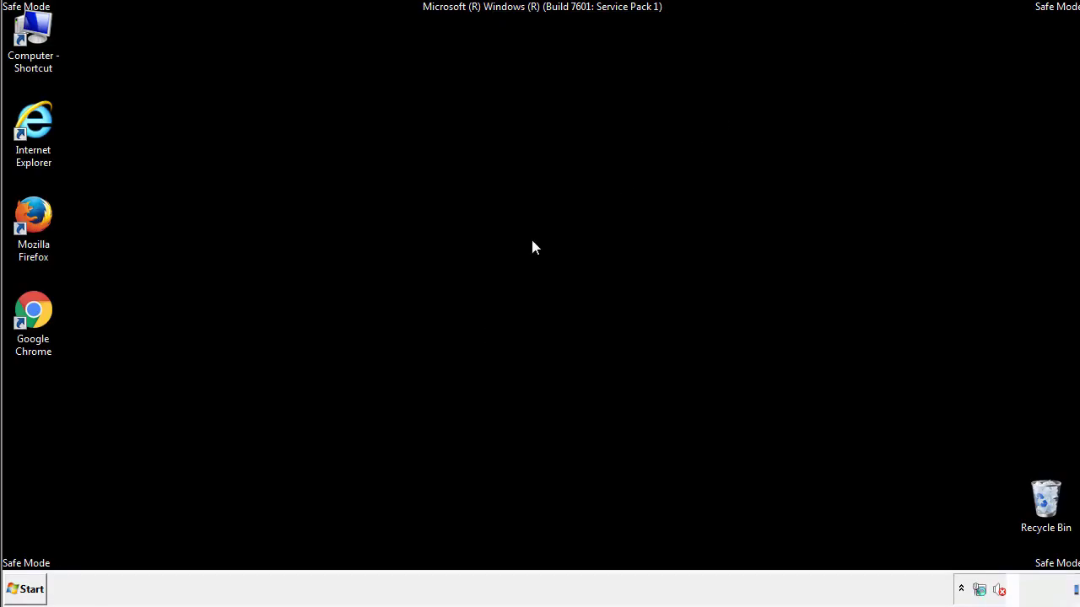
{"action": "left_click", "coordinate": [32, 588]}
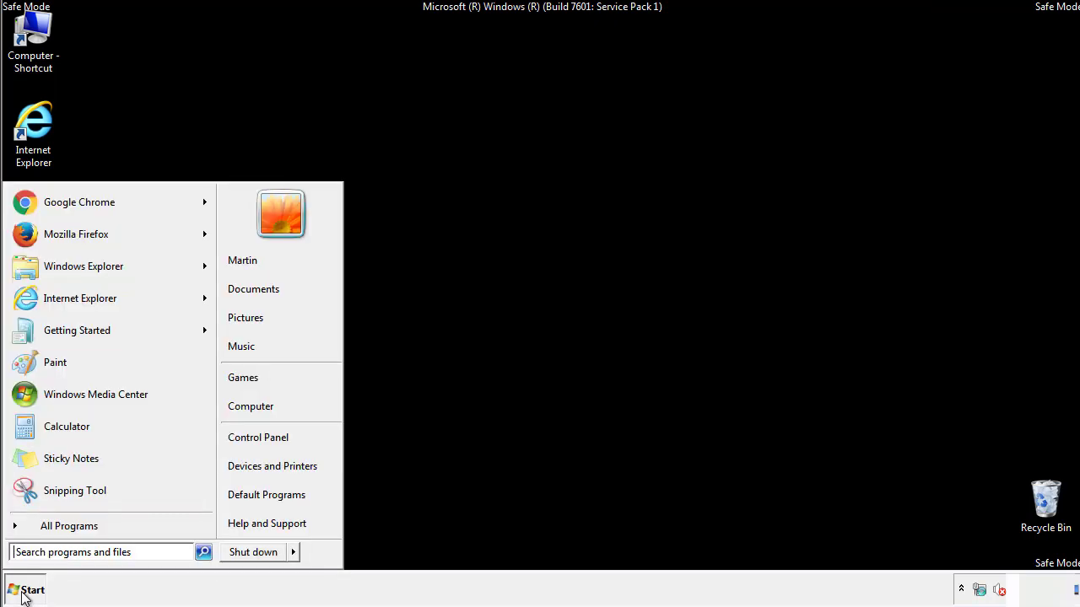
{"action": "left_click", "coordinate": [268, 434]}
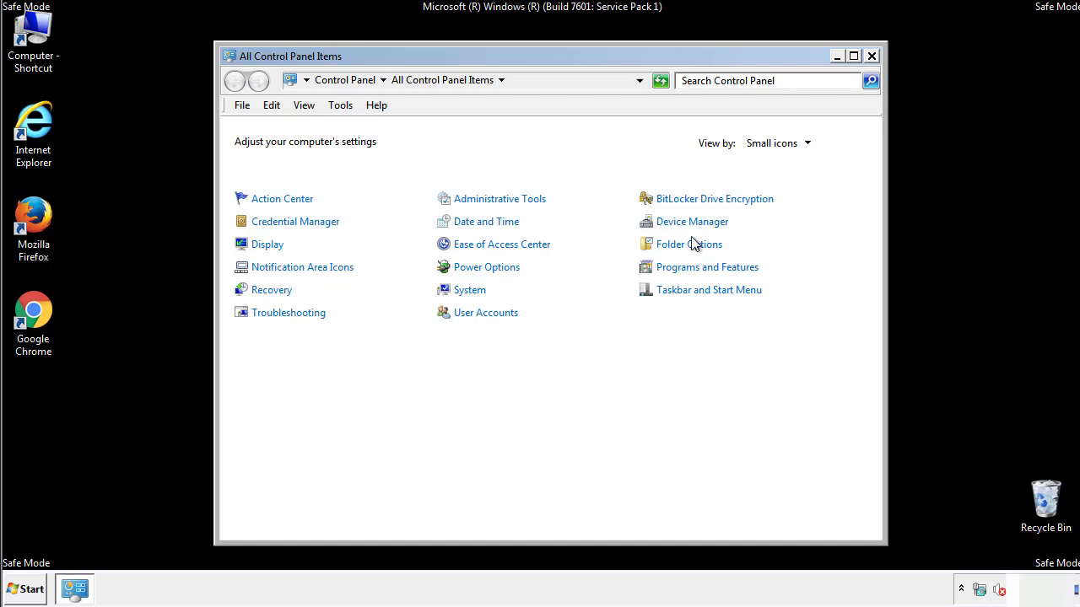
{"action": "left_click", "coordinate": [692, 246]}
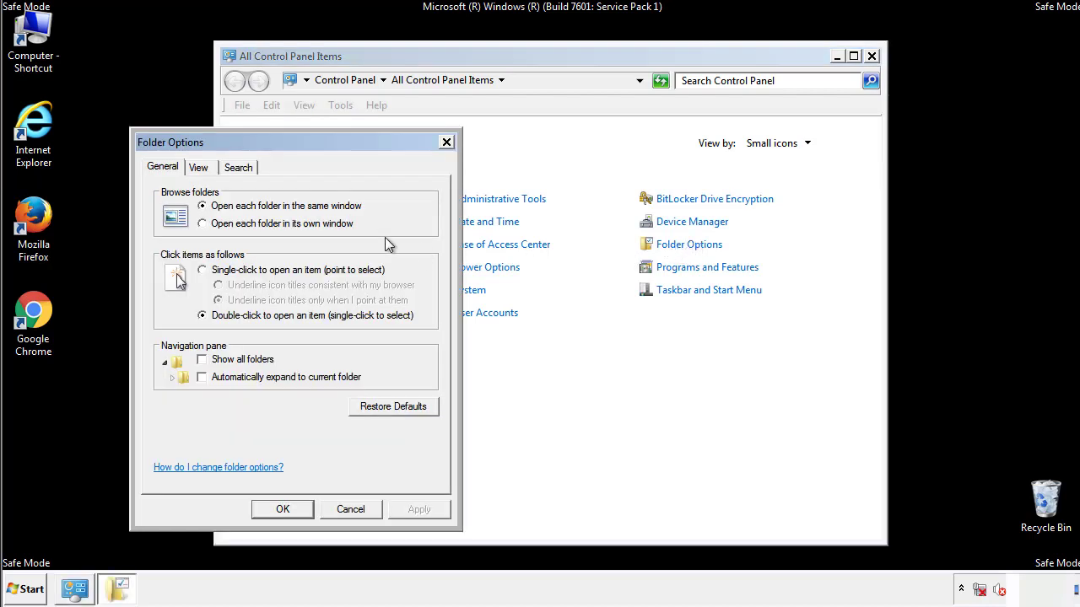
{"action": "left_click", "coordinate": [201, 171]}
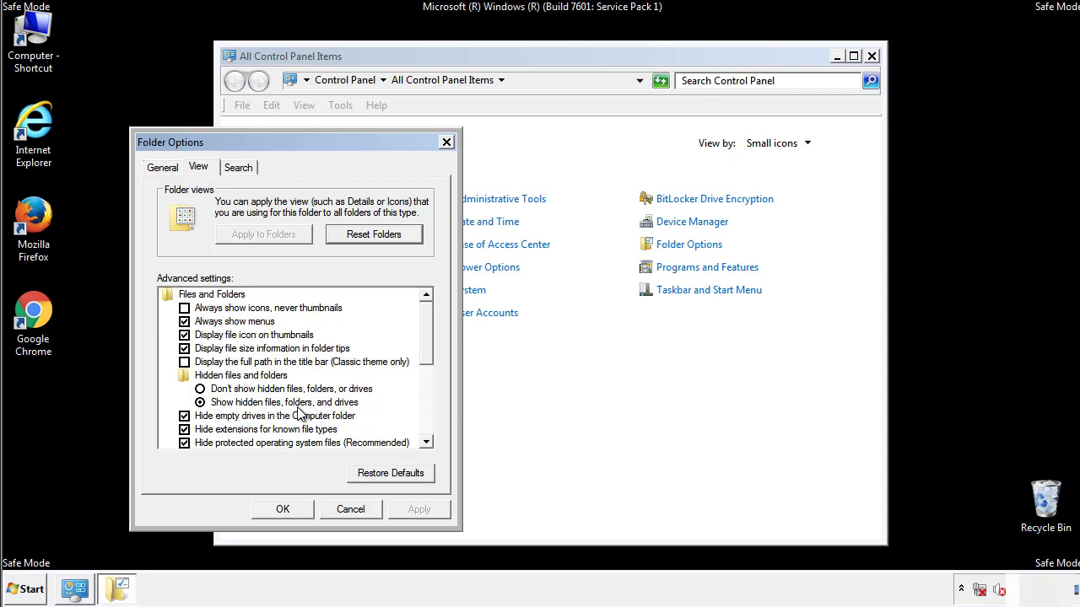
{"action": "left_click", "coordinate": [283, 509]}
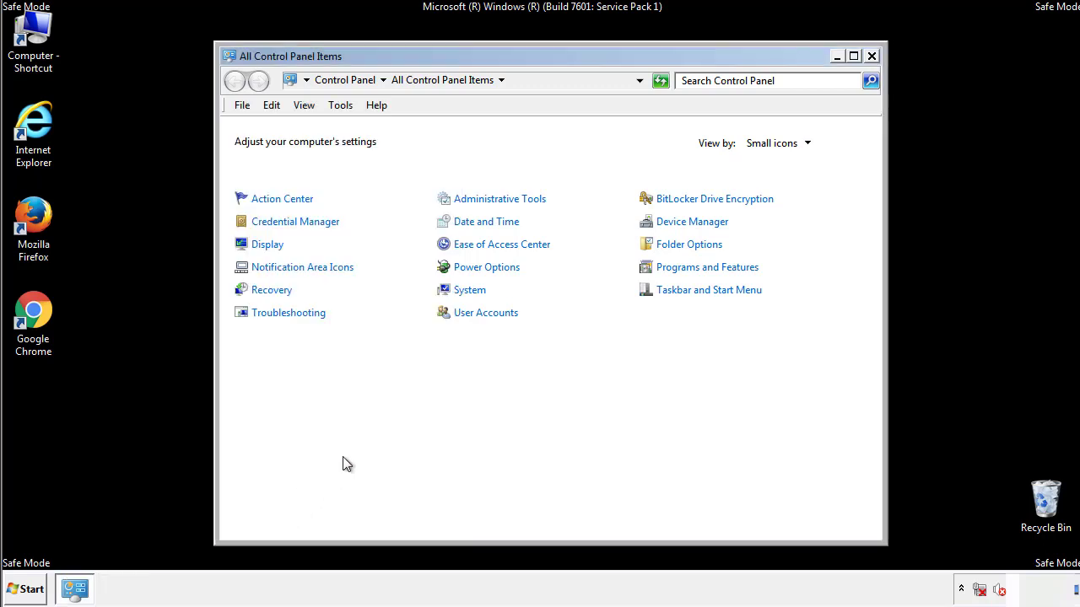
{"action": "left_click", "coordinate": [872, 55]}
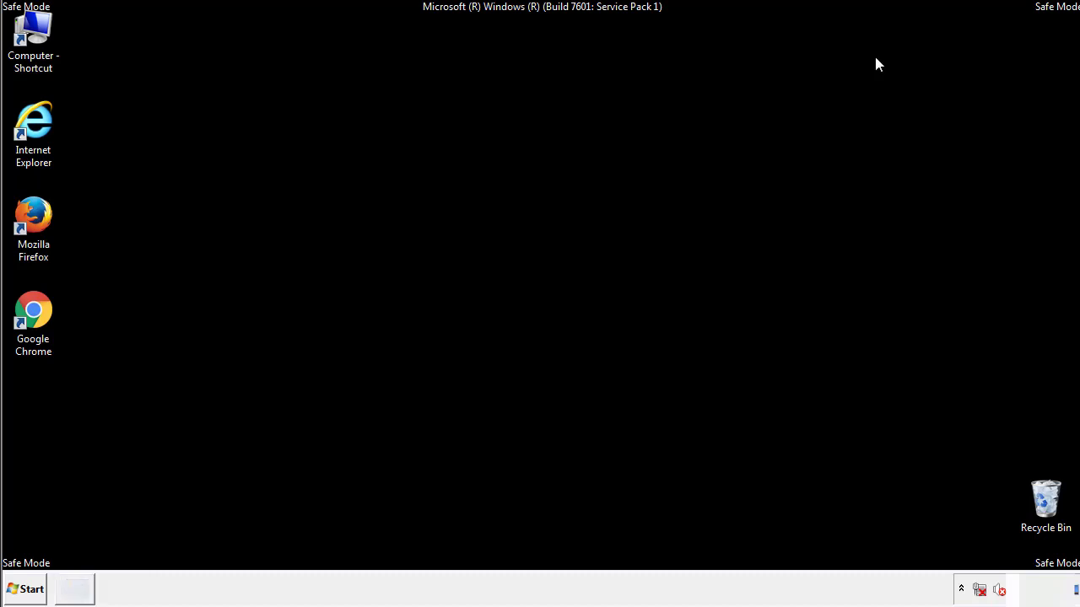
Browse from Computer to C:\Windows\System32\drivers\etc and open the hosts file
{"action": "double_click", "coordinate": [34, 32]}
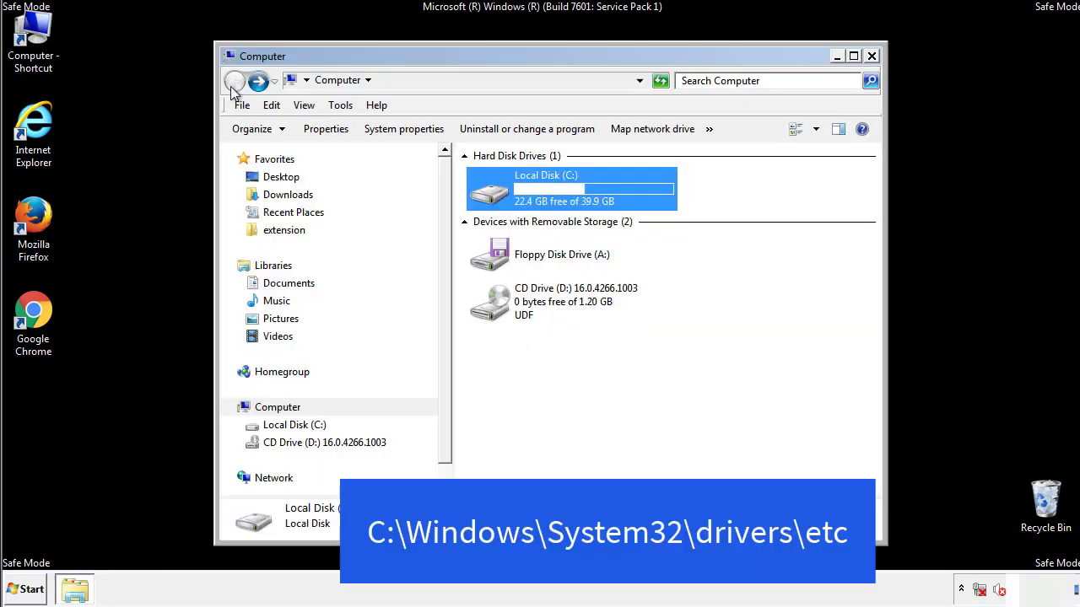
{"action": "double_click", "coordinate": [498, 196]}
{"action": "double_click", "coordinate": [494, 307]}
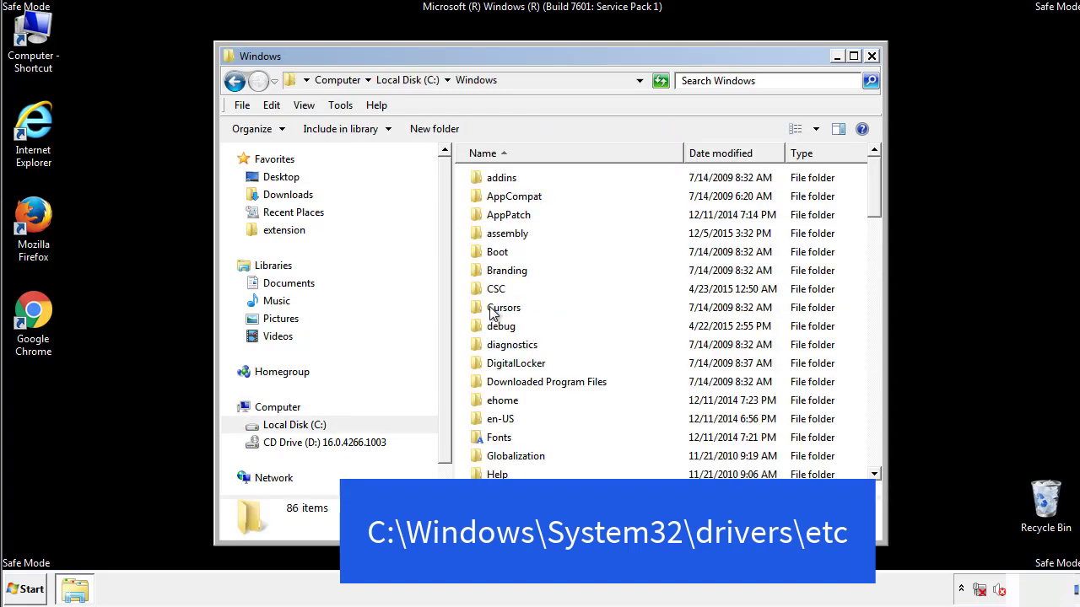
{"action": "scroll", "coordinate": [496, 375], "scroll_direction": "down", "scroll_amount": 2}
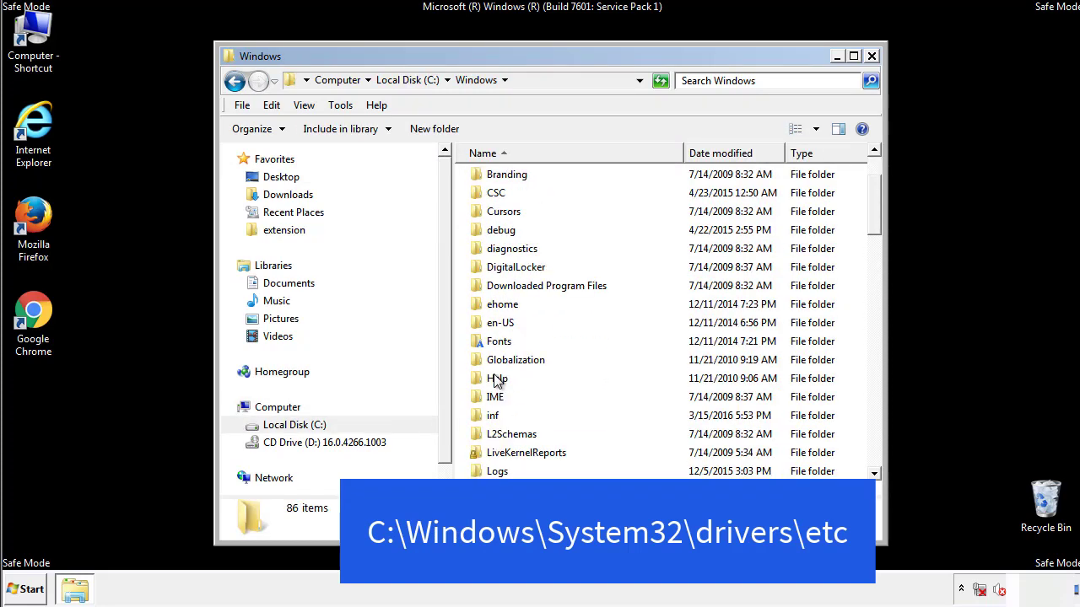
{"action": "scroll", "coordinate": [497, 382], "scroll_direction": "down", "scroll_amount": 7}
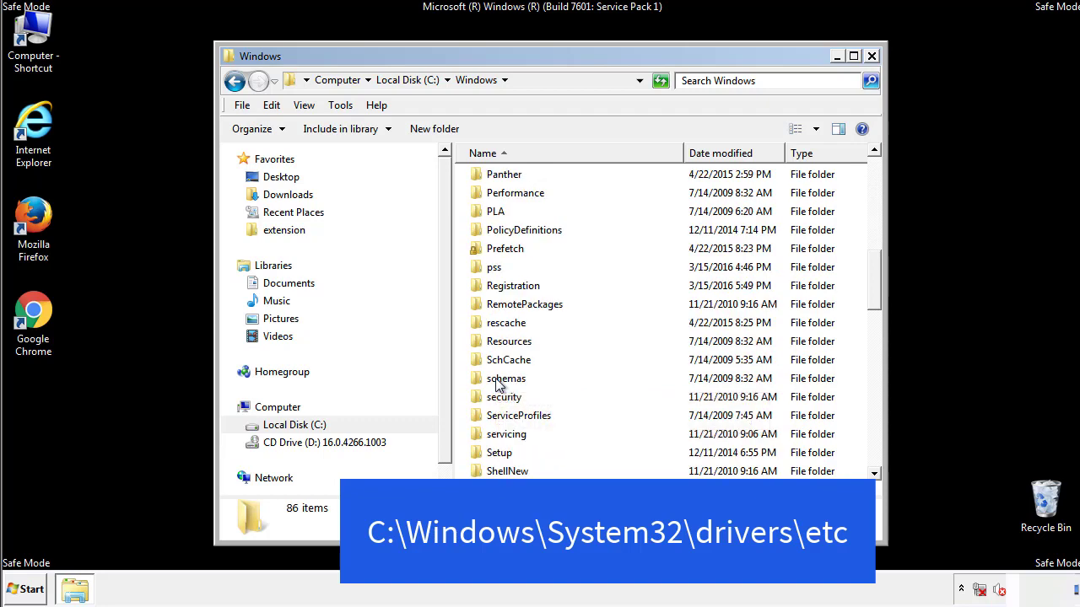
{"action": "scroll", "coordinate": [496, 381], "scroll_direction": "down", "scroll_amount": 2}
{"action": "double_click", "coordinate": [512, 437]}
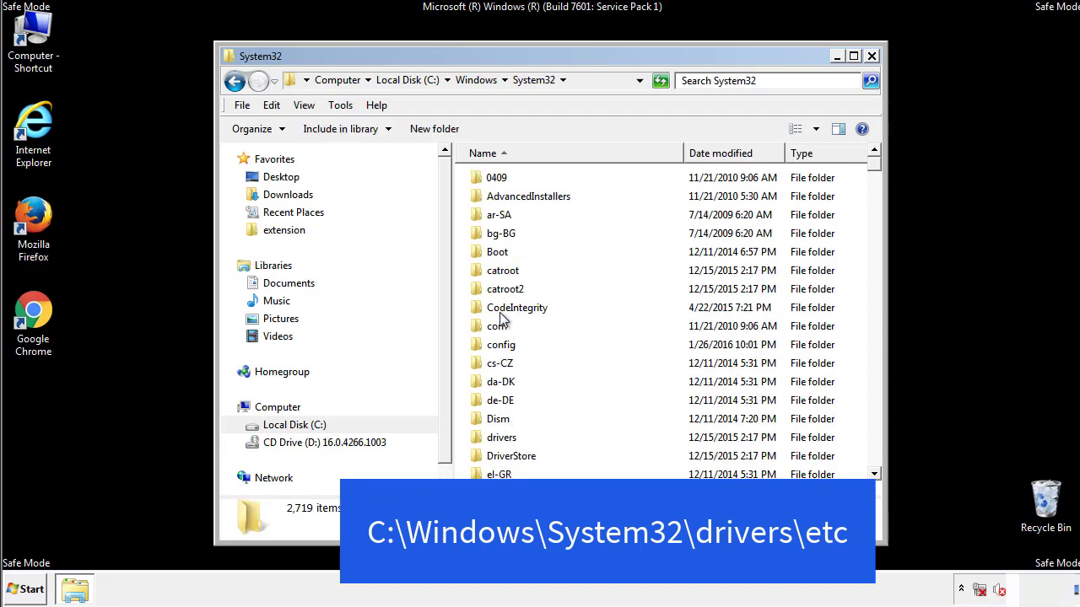
{"action": "double_click", "coordinate": [503, 438]}
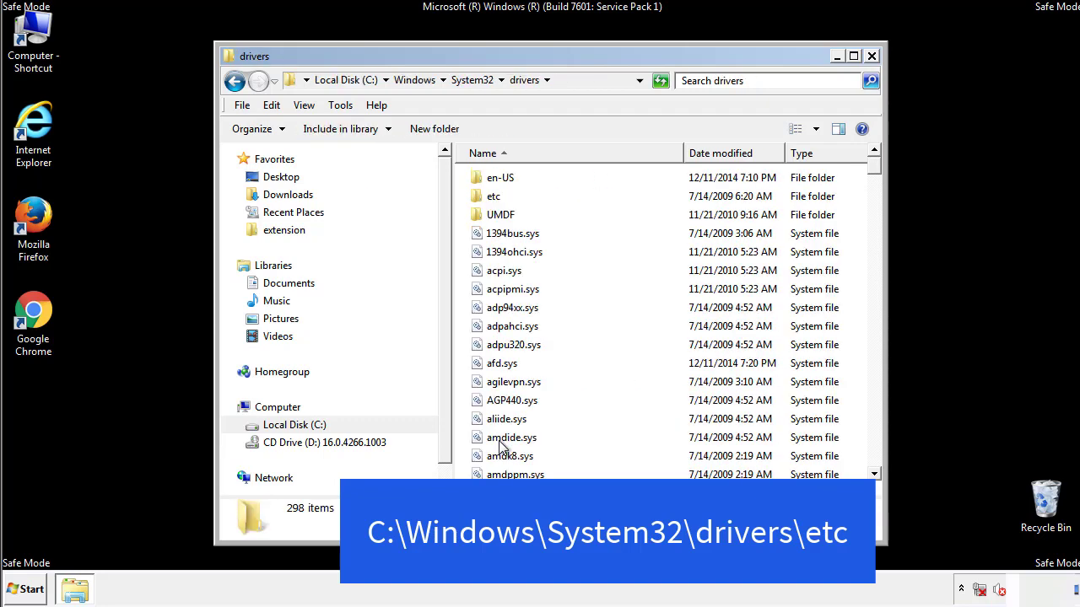
{"action": "double_click", "coordinate": [483, 201]}
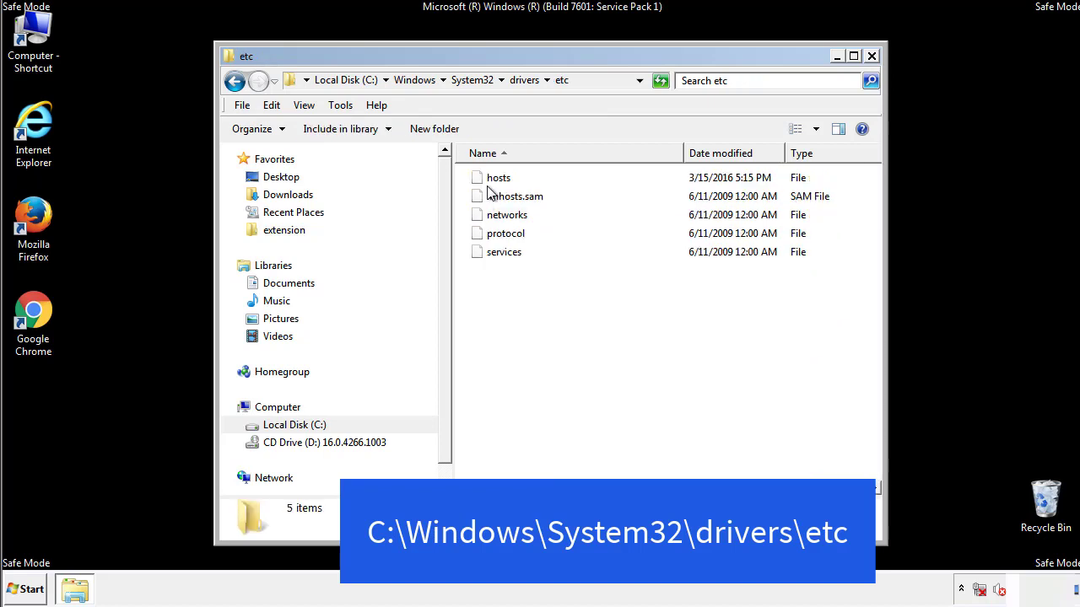
{"action": "double_click", "coordinate": [489, 179]}
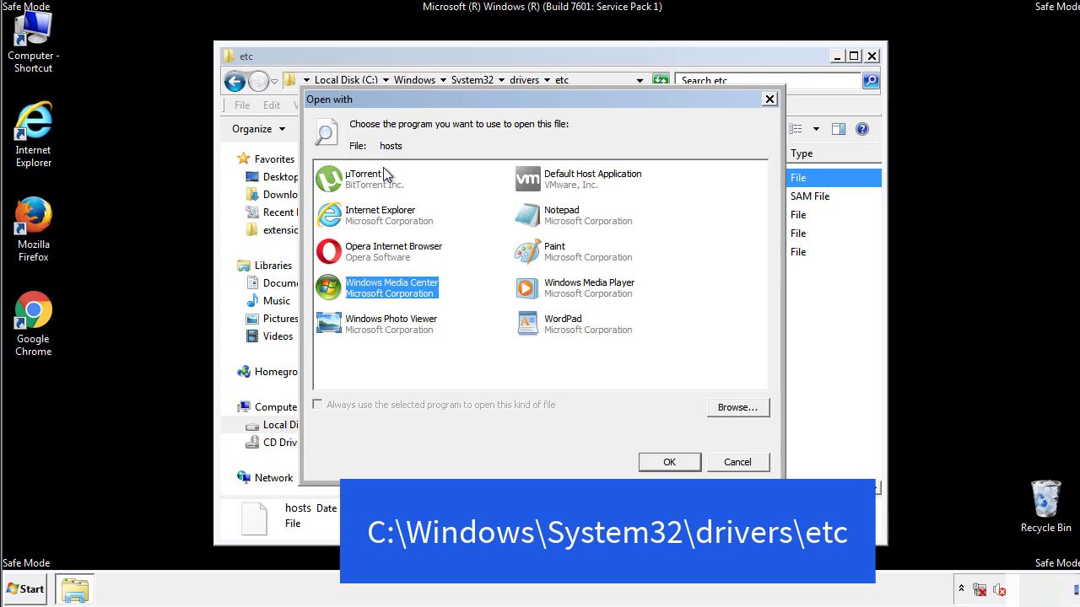
Open the hosts file in Notepad and bring its window fully onscreen
{"action": "left_click", "coordinate": [547, 221]}
{"action": "left_click", "coordinate": [668, 463]}
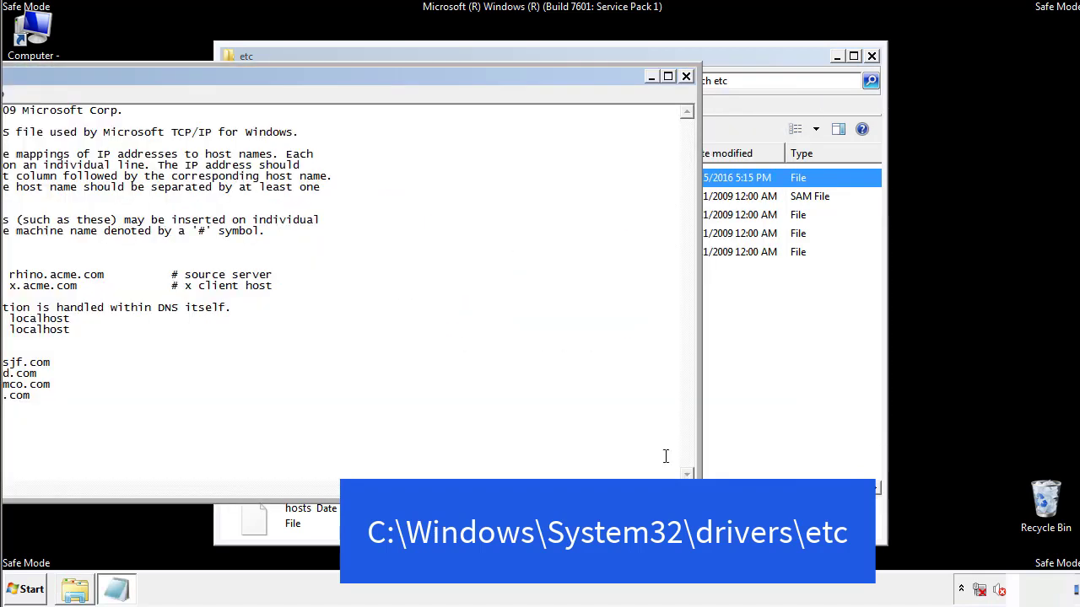
{"action": "left_click_drag", "start_coordinate": [442, 77], "coordinate": [686, 93]}
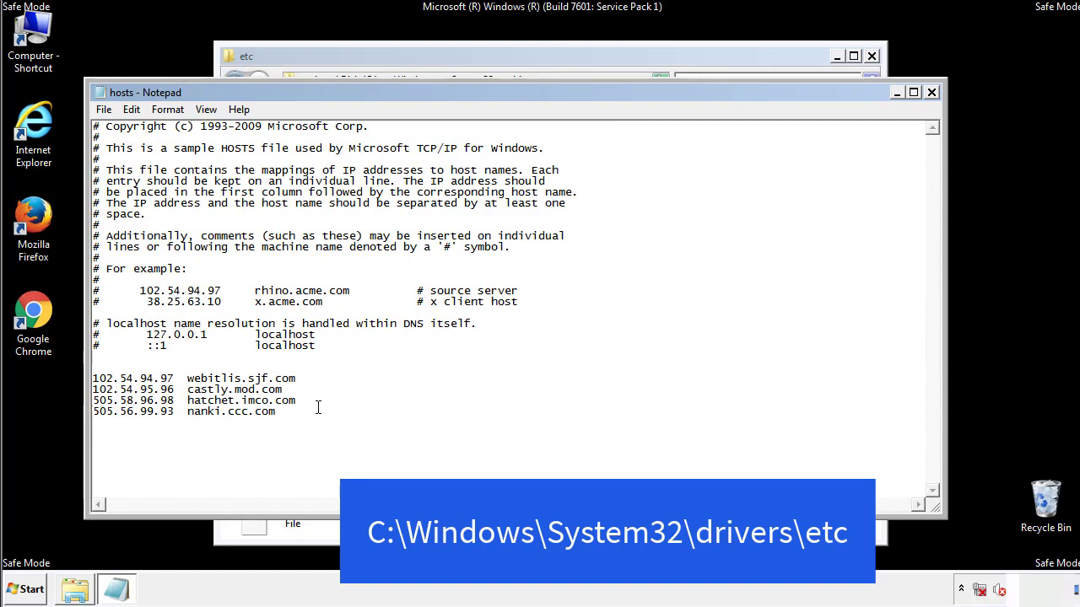
Delete the four suspicious host entries, save hosts, and close the etc folder
{"action": "left_click_drag", "start_coordinate": [302, 414], "coordinate": [114, 375]}
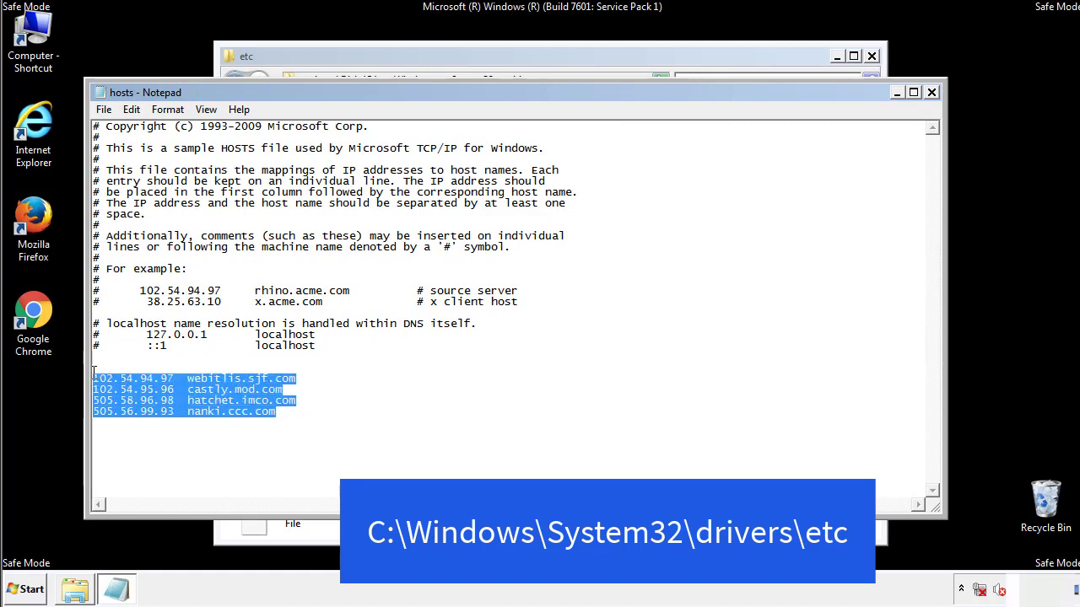
{"action": "key", "text": "Delete"}
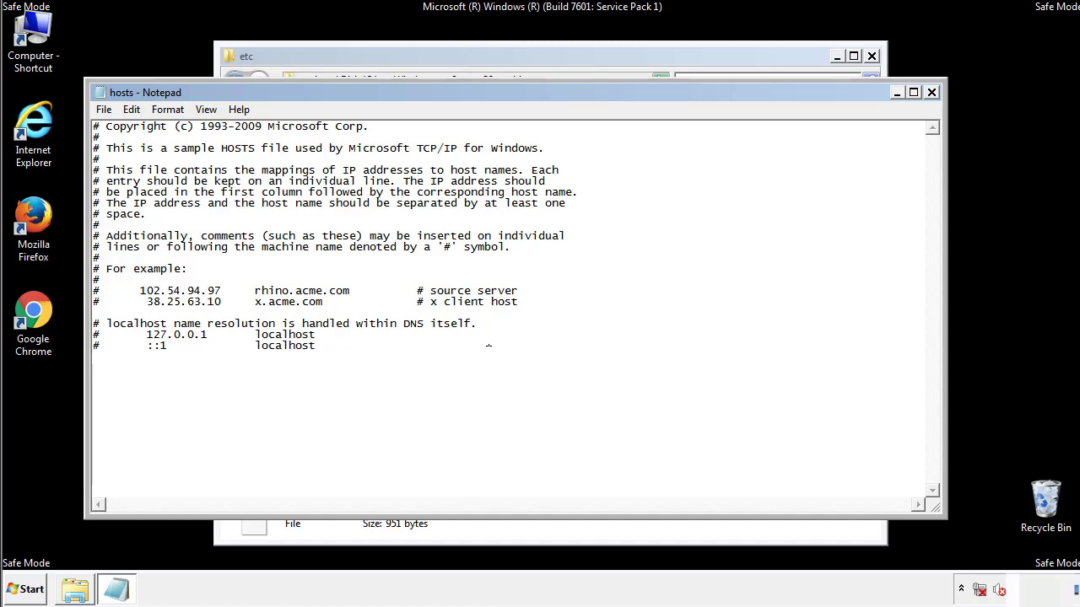
{"action": "left_click", "coordinate": [933, 94]}
{"action": "left_click", "coordinate": [478, 310]}
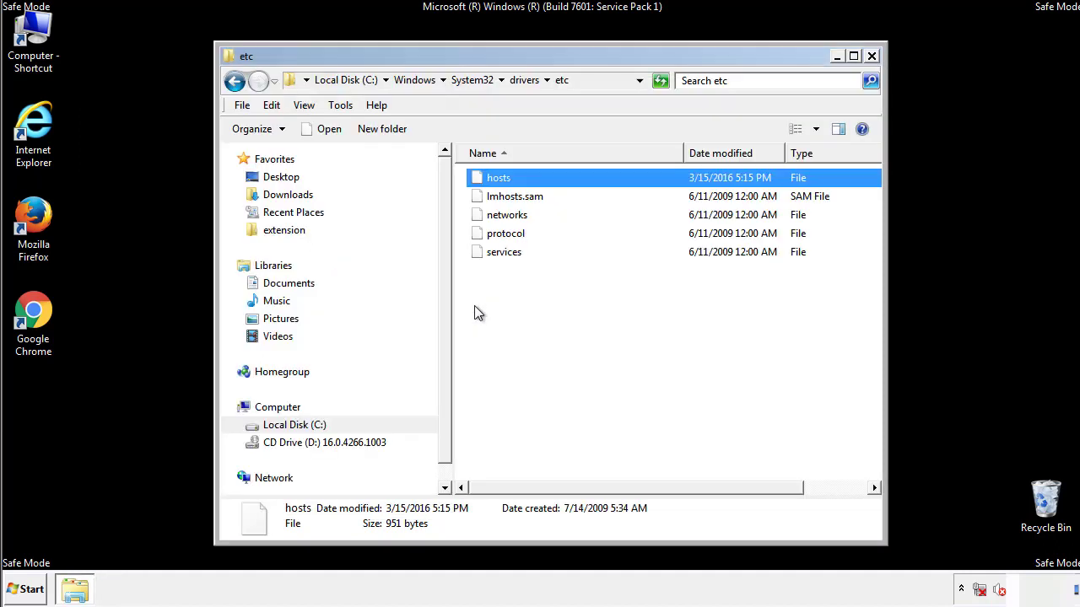
{"action": "left_click", "coordinate": [871, 57]}
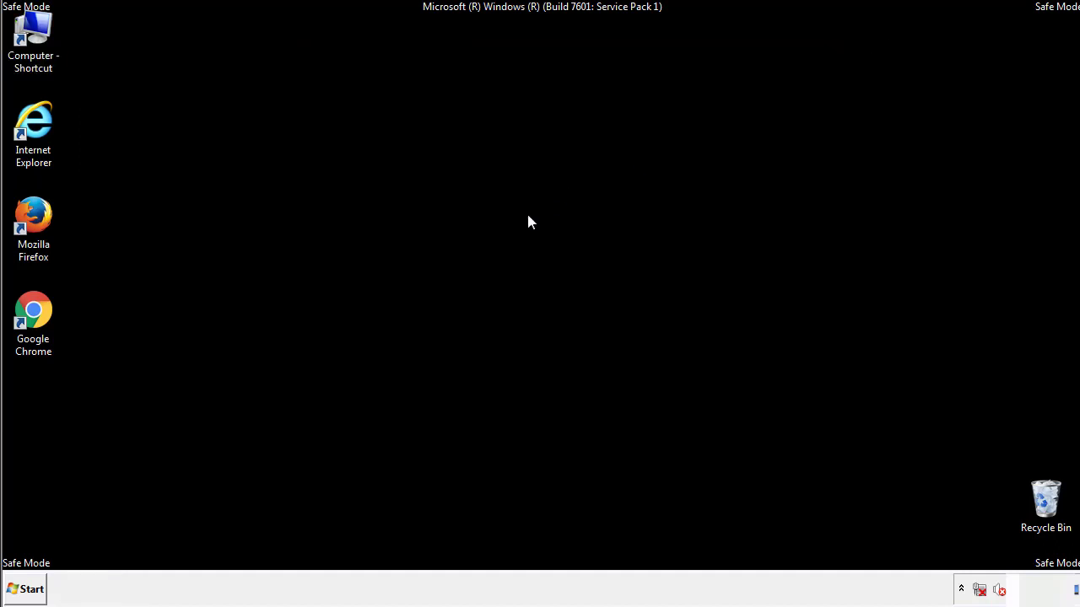
Open the Startup folder from All Programs in a file window
{"action": "left_click", "coordinate": [25, 588]}
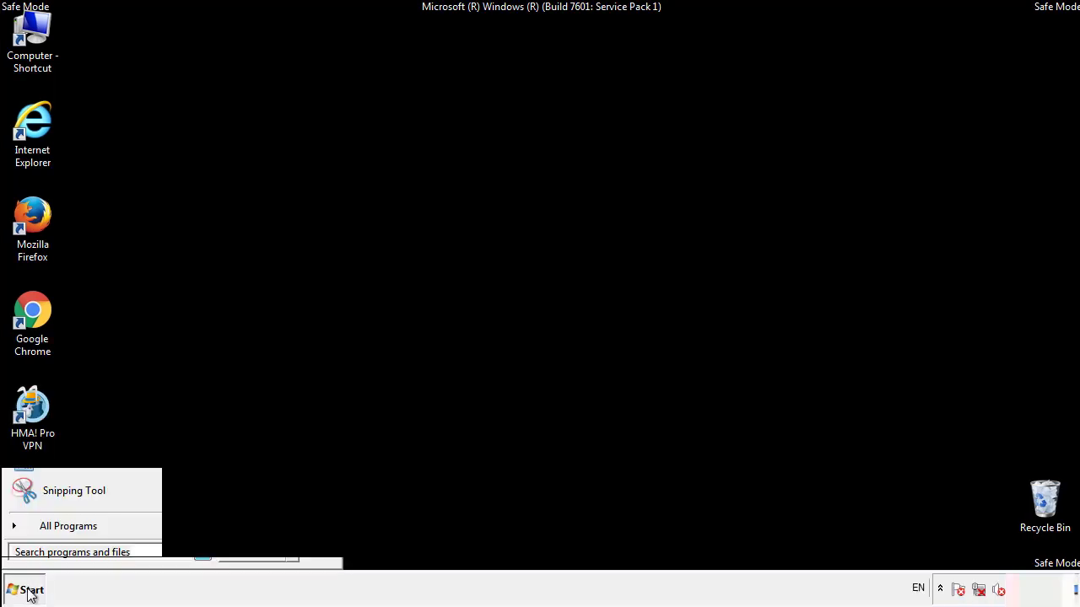
{"action": "left_click", "coordinate": [48, 532]}
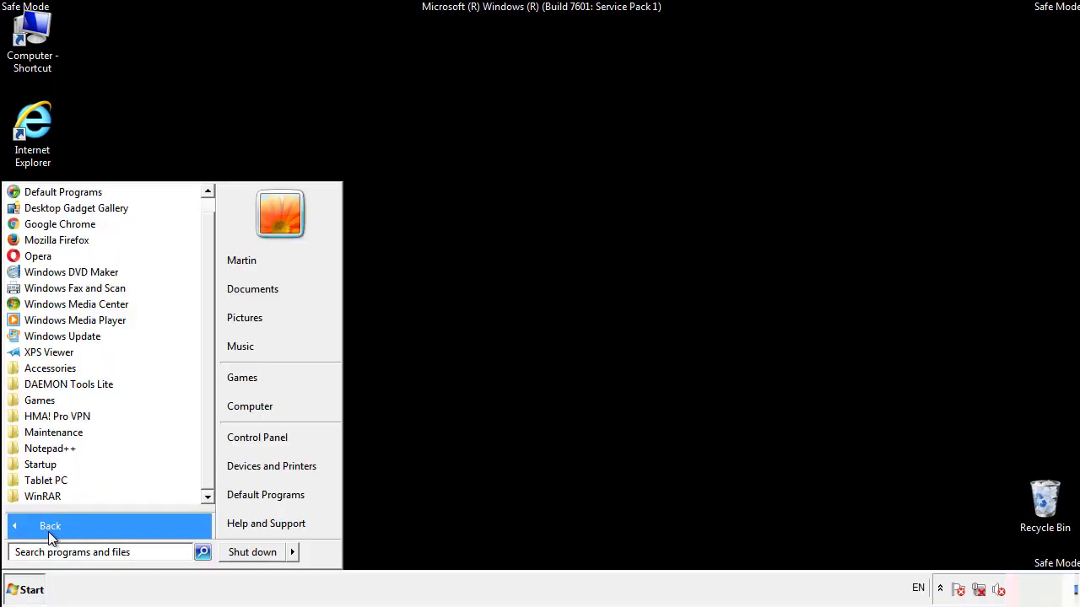
{"action": "right_click", "coordinate": [42, 464]}
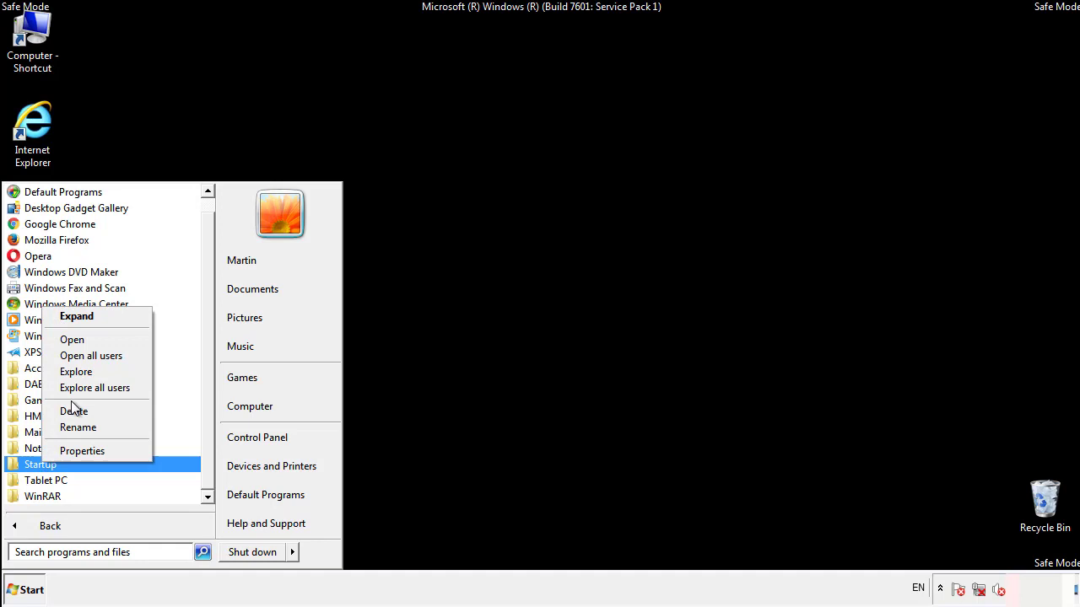
{"action": "left_click", "coordinate": [82, 339]}
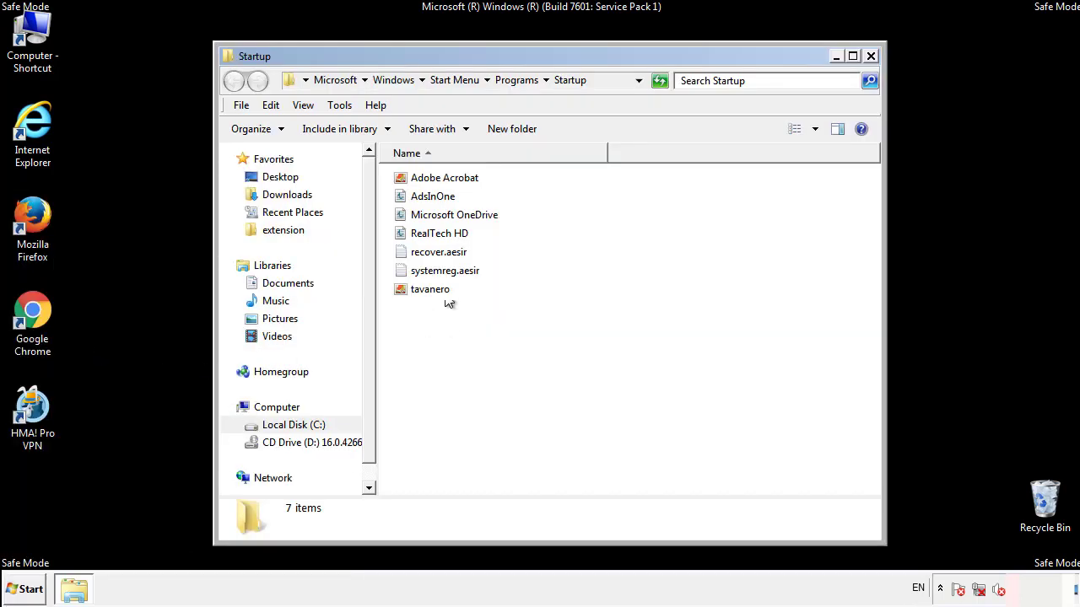
Delete AdsInOne, recover.aesir, systemreg.aesir and tavanero from Startup, then close the folder
{"action": "left_click", "coordinate": [440, 199]}
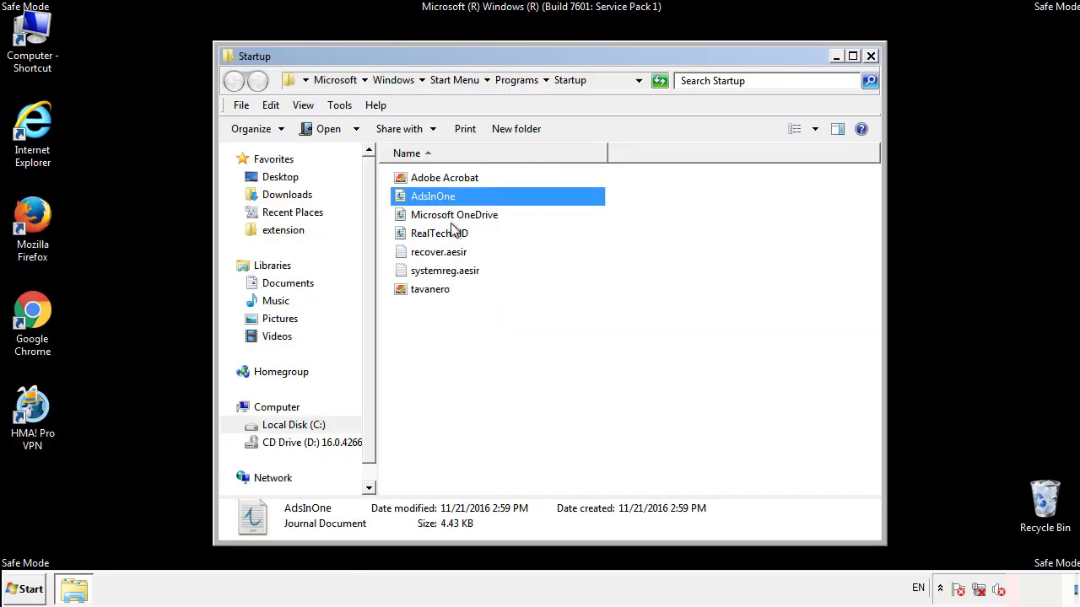
{"action": "left_click", "coordinate": [439, 253], "text": "ctrl"}
{"action": "left_click", "coordinate": [448, 271], "text": "ctrl"}
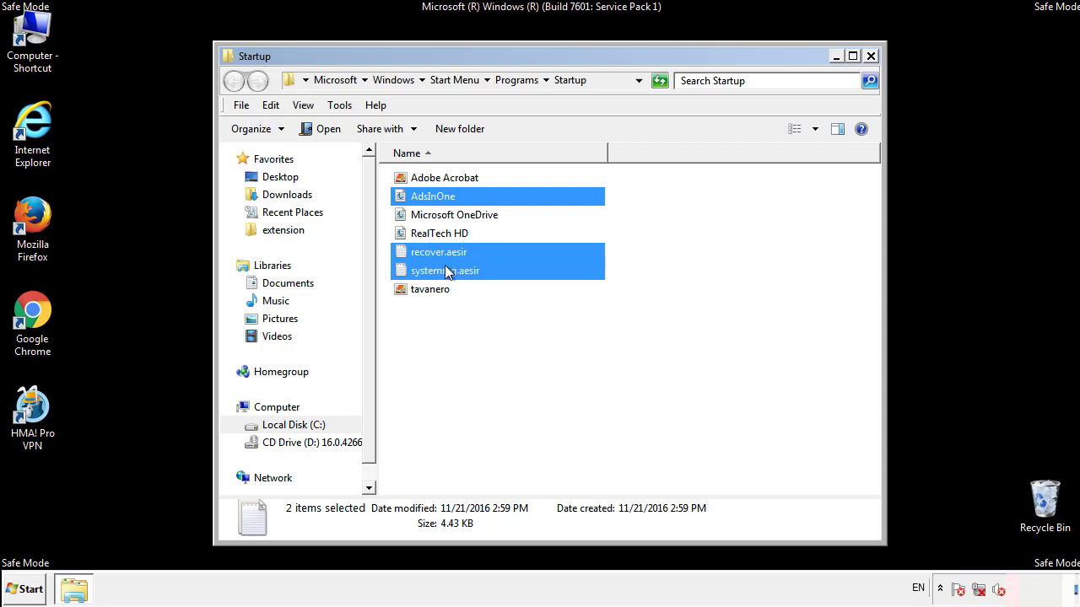
{"action": "left_click", "coordinate": [432, 289], "text": "ctrl"}
{"action": "right_click", "coordinate": [427, 290]}
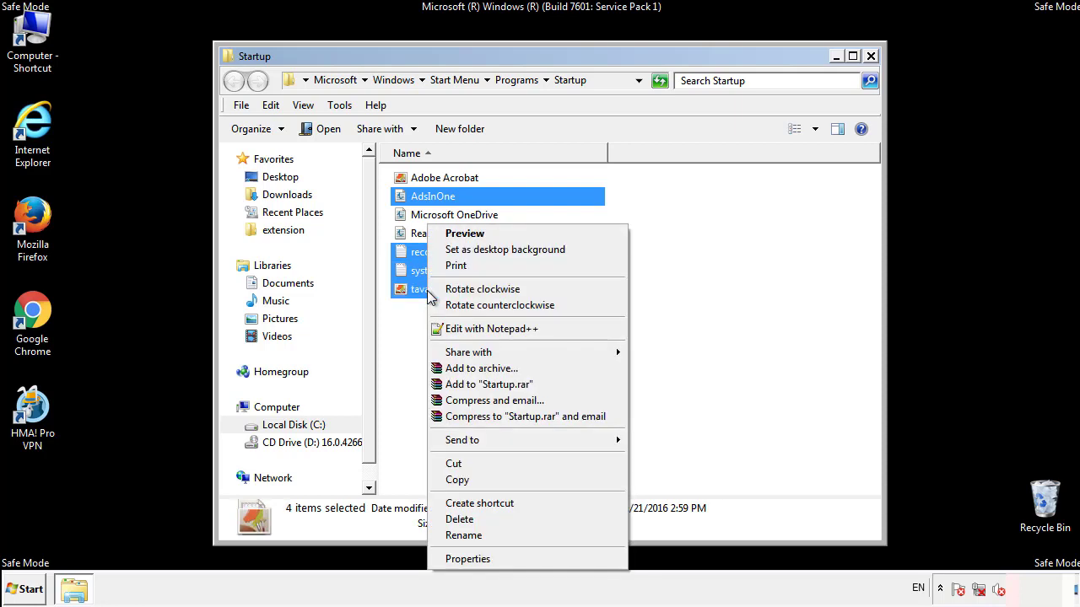
{"action": "left_click", "coordinate": [452, 519]}
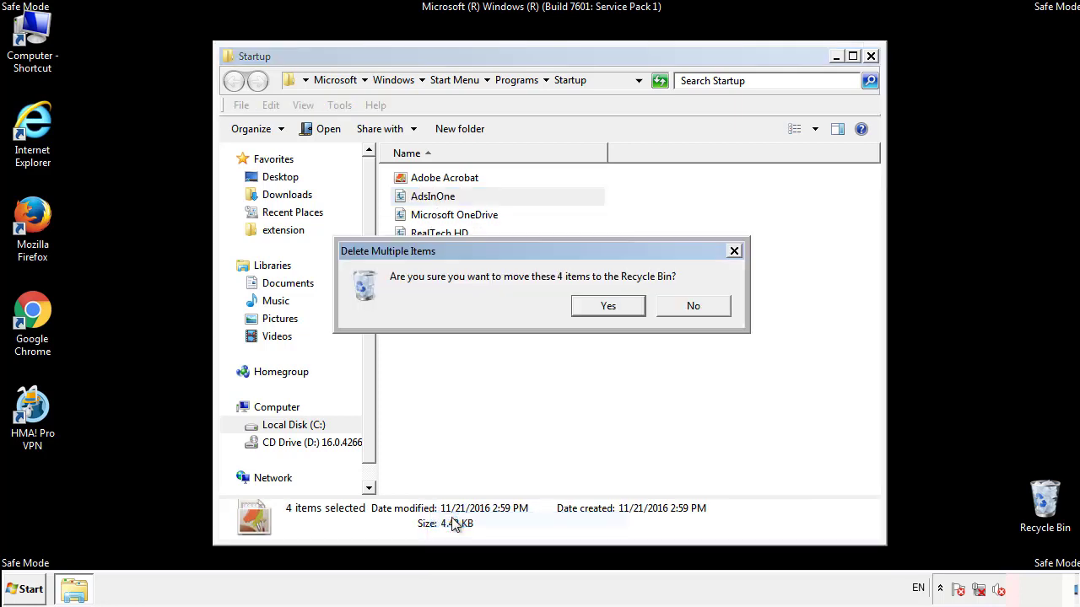
{"action": "left_click", "coordinate": [599, 306]}
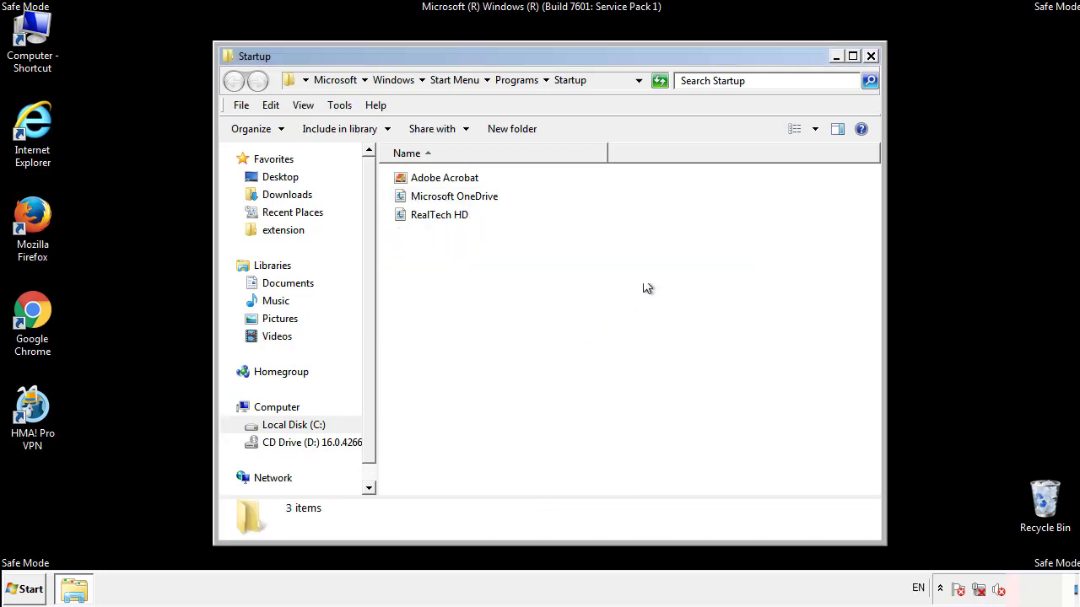
{"action": "left_click", "coordinate": [873, 64]}
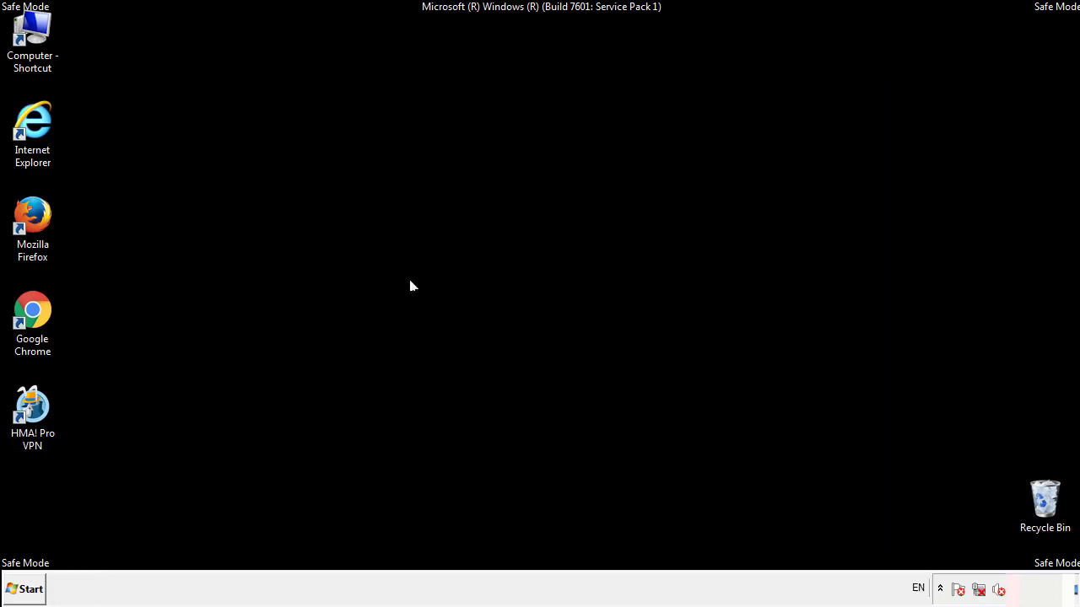
Launch regedit and expand HKEY_LOCAL_MACHINE and its SOFTWARE key
{"action": "left_click", "coordinate": [26, 590]}
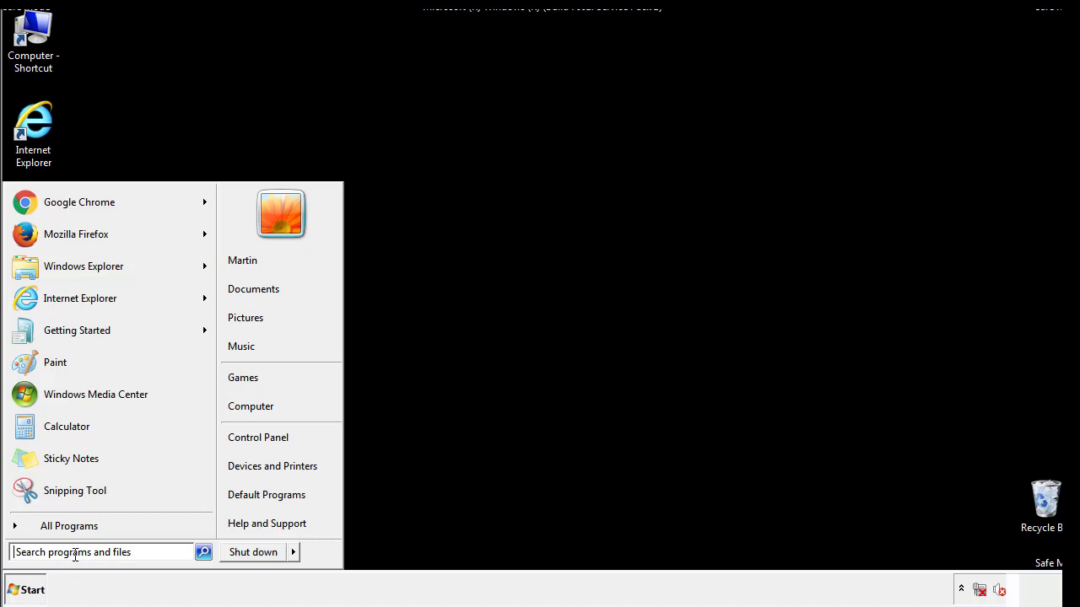
{"action": "type", "text": "reged"}
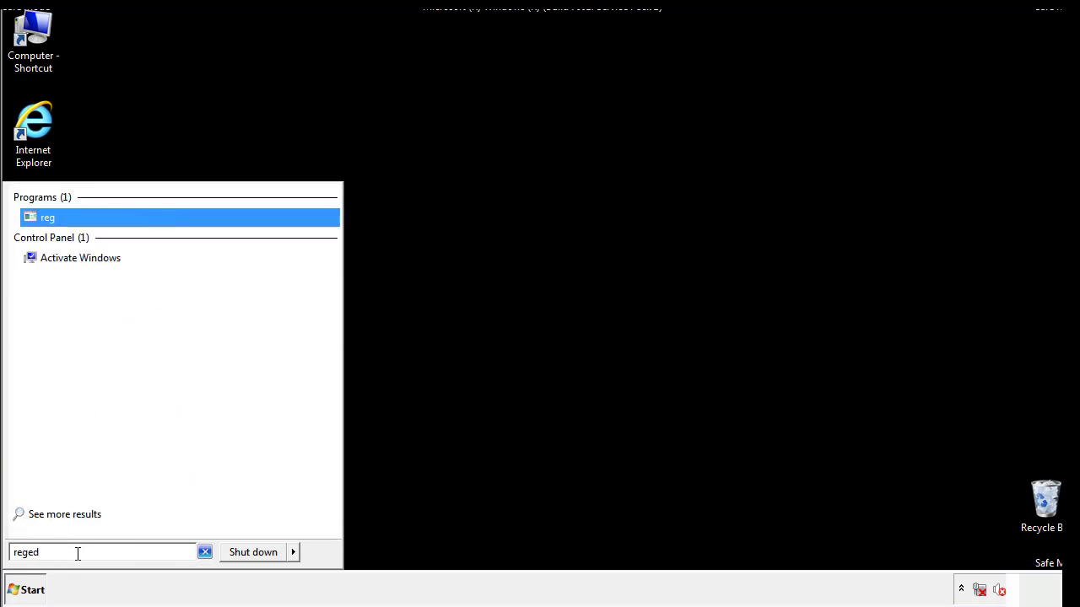
{"action": "type", "text": "it"}
{"action": "key", "text": "Return"}
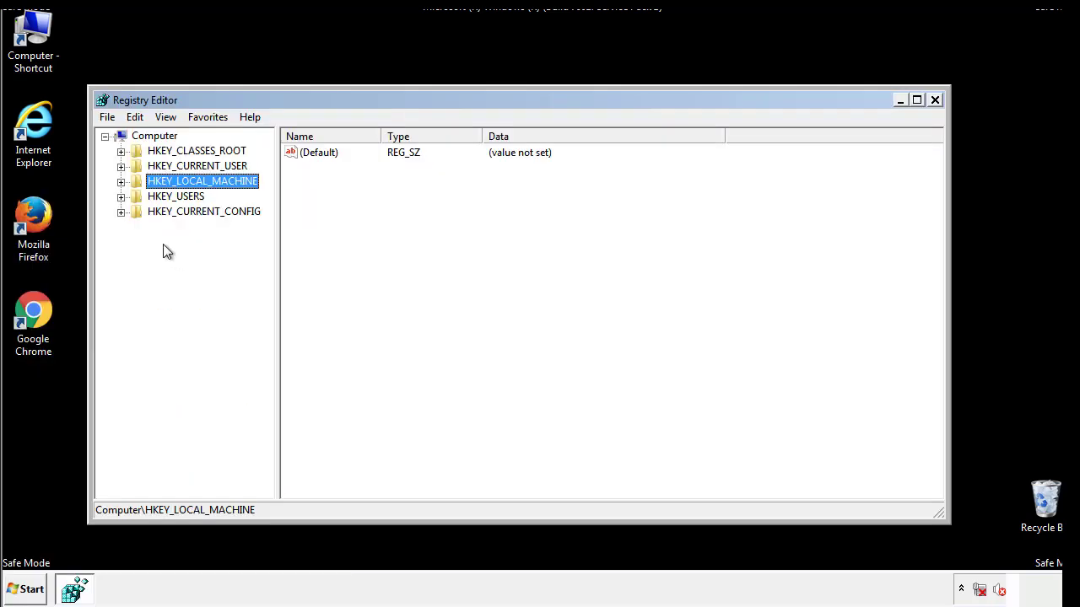
{"action": "left_click", "coordinate": [120, 182]}
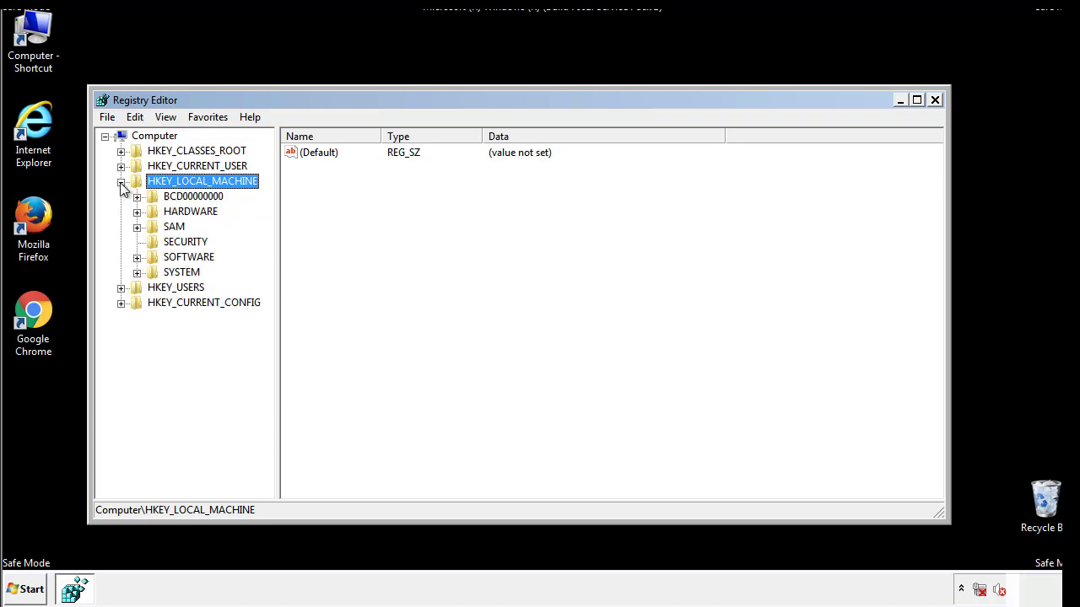
{"action": "left_click", "coordinate": [135, 257]}
Expand SOFTWARE\Microsoft\Windows\CurrentVersion so the Run and RunOnce keys are visible
{"action": "scroll", "coordinate": [265, 249], "scroll_direction": "down", "scroll_amount": 1}
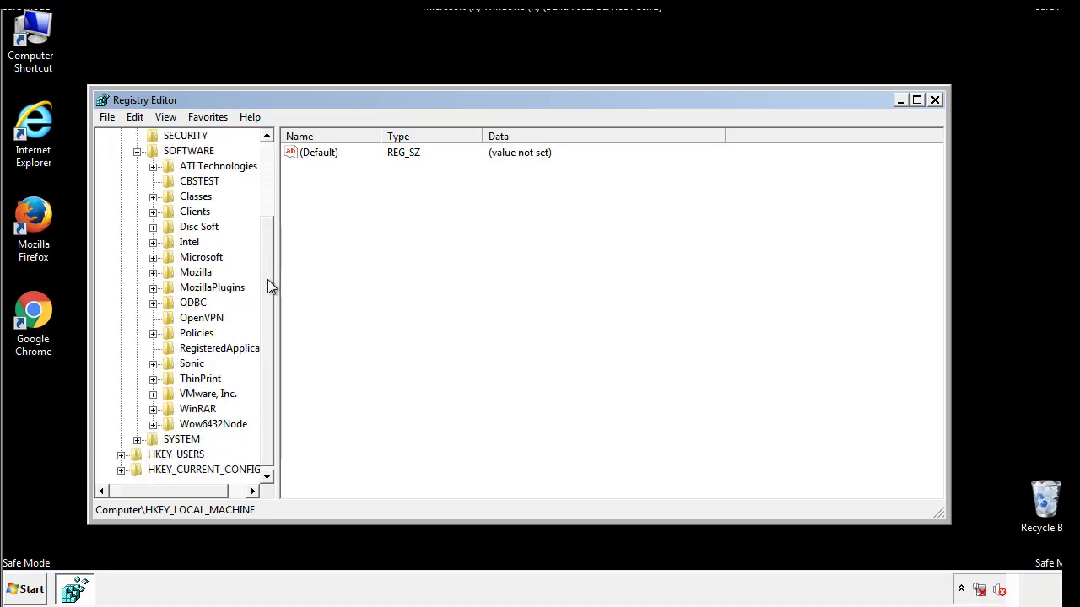
{"action": "left_click", "coordinate": [153, 258]}
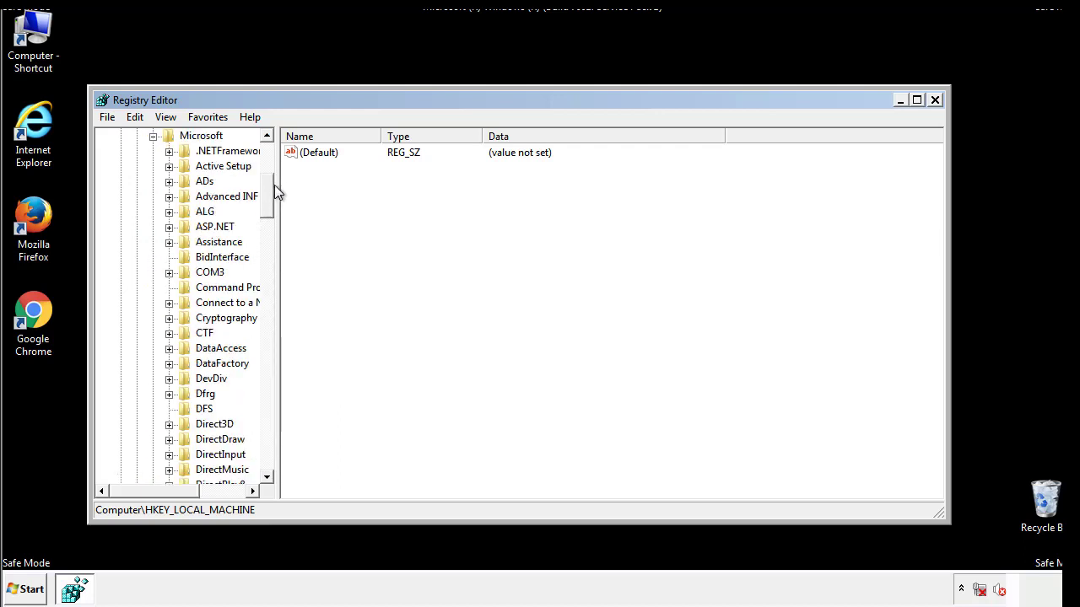
{"action": "scroll", "coordinate": [266, 244], "scroll_direction": "down", "scroll_amount": 6}
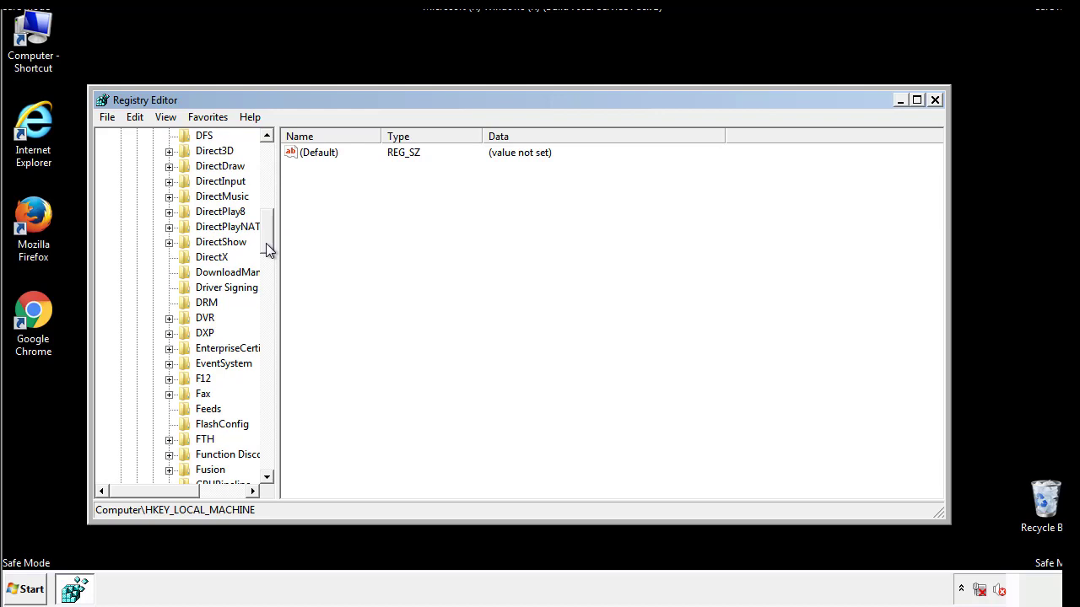
{"action": "left_click_drag", "start_coordinate": [266, 248], "coordinate": [270, 436]}
{"action": "left_click", "coordinate": [170, 258]}
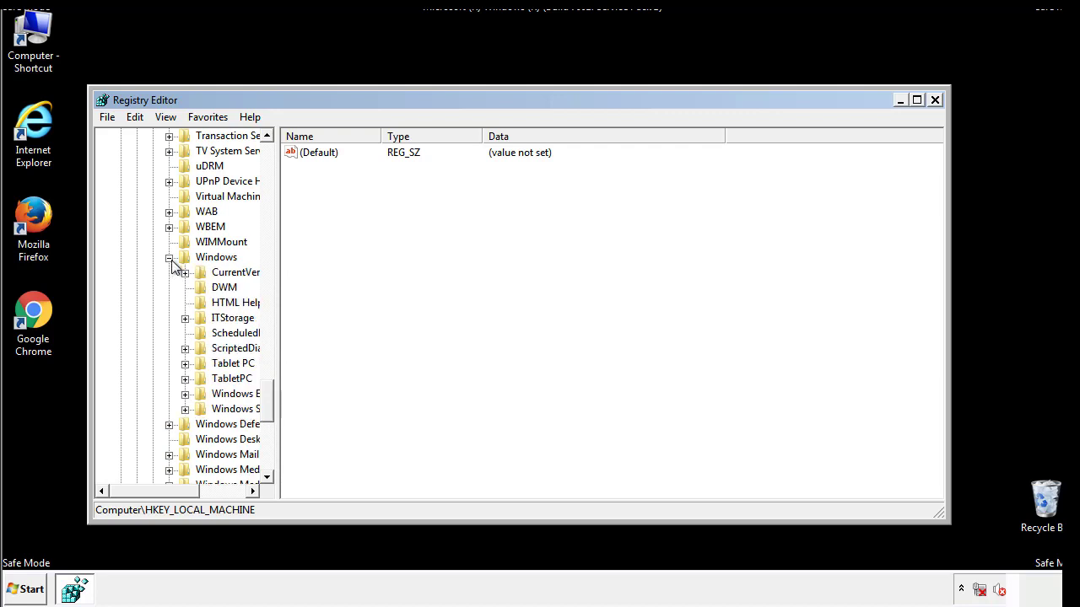
{"action": "left_click_drag", "start_coordinate": [148, 493], "coordinate": [172, 495]}
{"action": "left_click", "coordinate": [142, 273]}
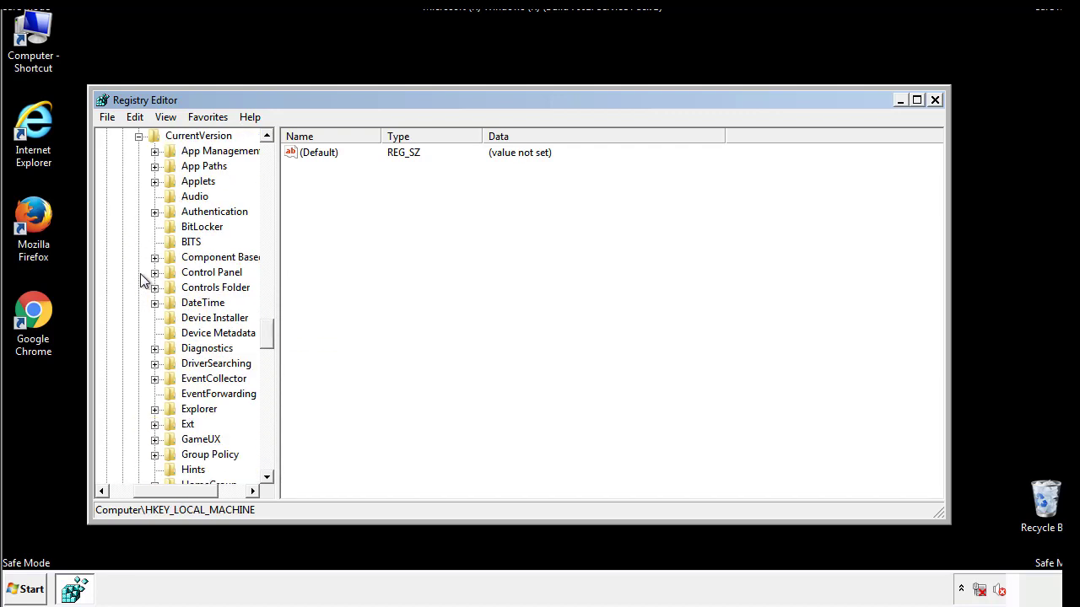
{"action": "left_click_drag", "start_coordinate": [274, 333], "coordinate": [267, 390]}
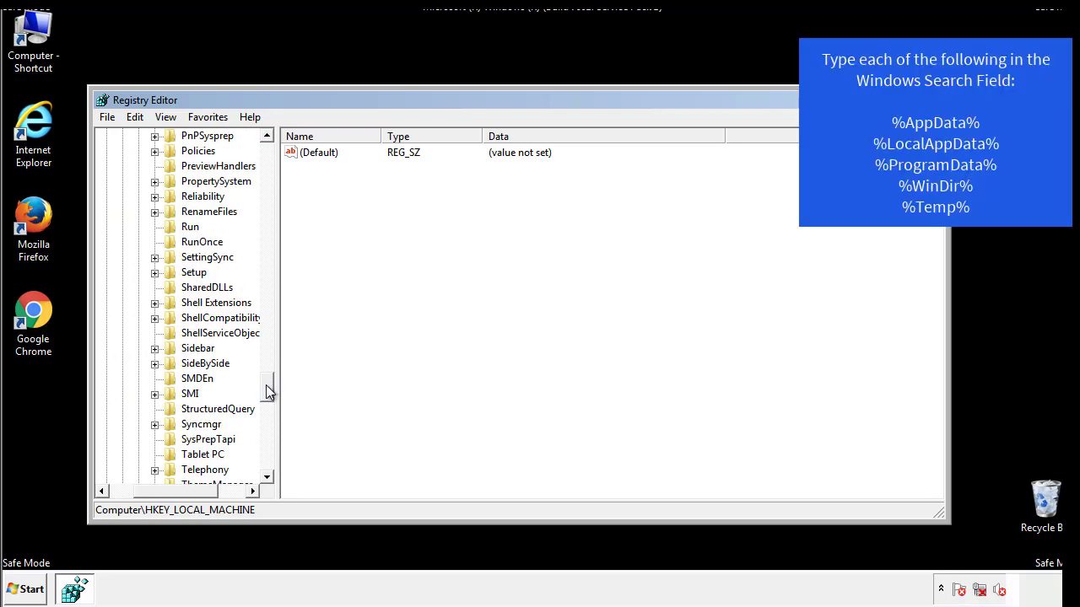
Delete the tappi.loc value from HKLM's CurrentVersion\Run key, then scroll the tree to the top
{"action": "left_click", "coordinate": [179, 228]}
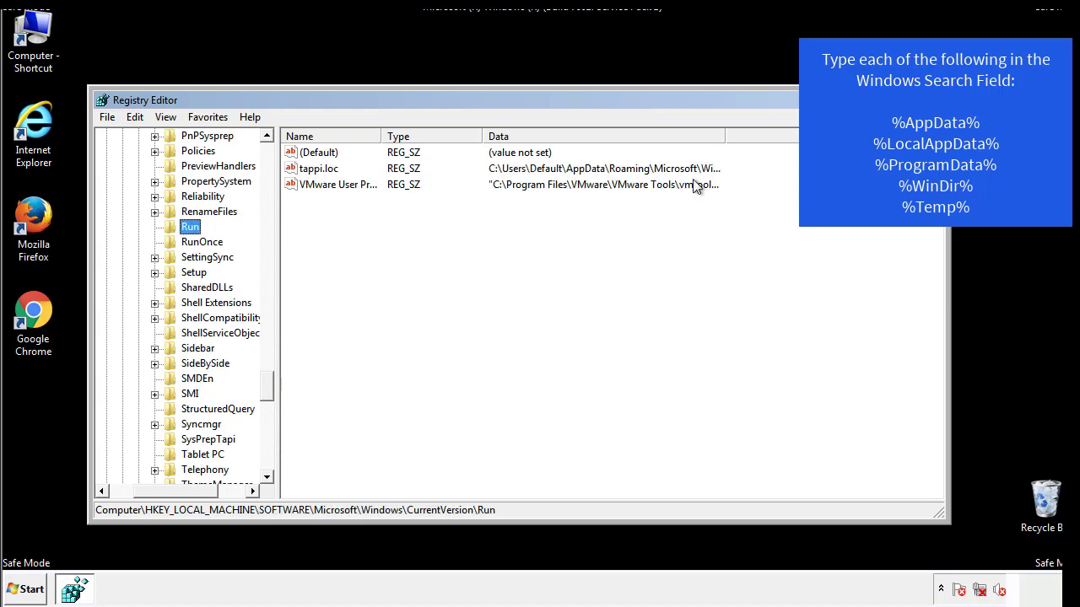
{"action": "left_click", "coordinate": [320, 172]}
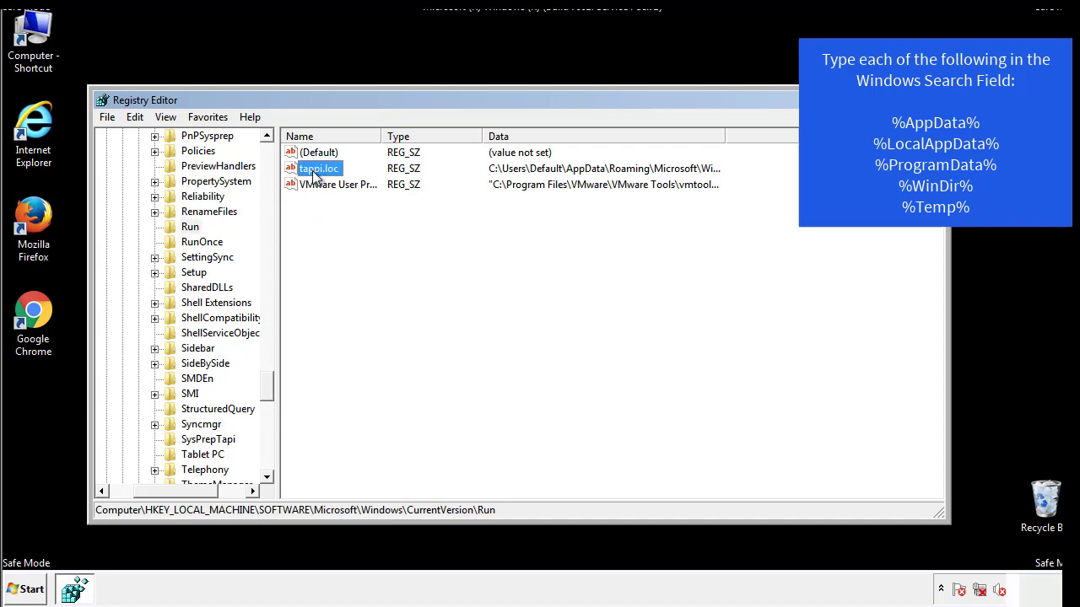
{"action": "right_click", "coordinate": [312, 170]}
{"action": "left_click", "coordinate": [338, 219]}
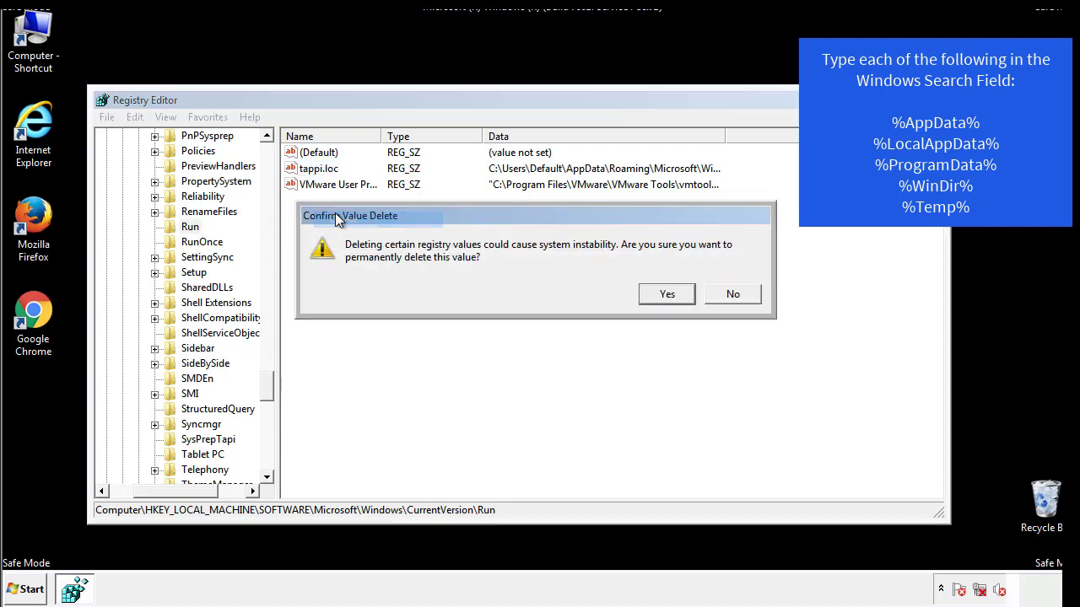
{"action": "left_click", "coordinate": [658, 300]}
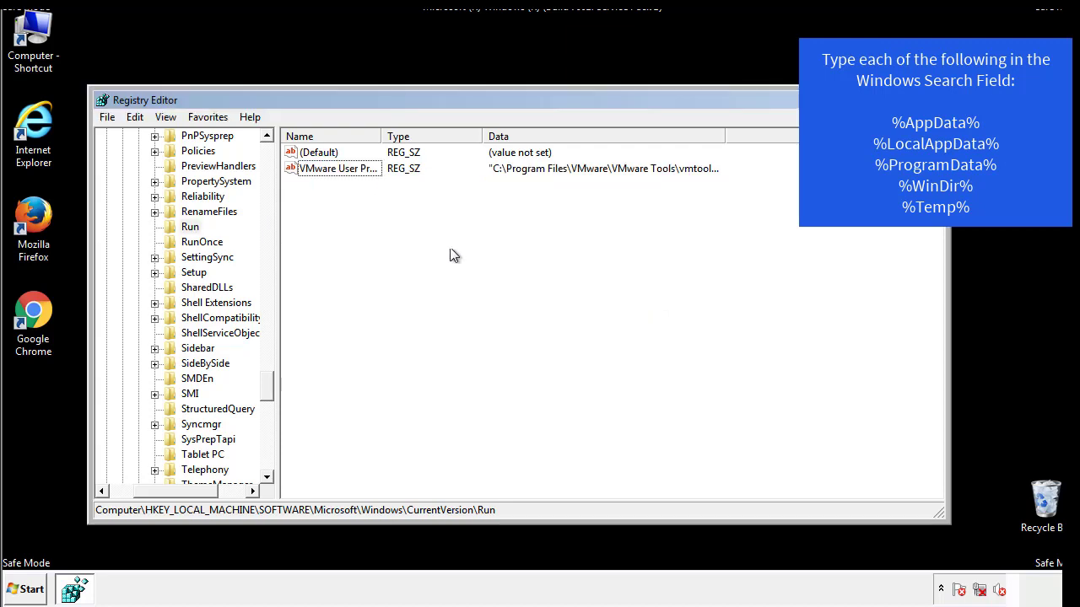
{"action": "left_click_drag", "start_coordinate": [264, 382], "coordinate": [266, 458]}
{"action": "left_click_drag", "start_coordinate": [182, 494], "coordinate": [132, 503]}
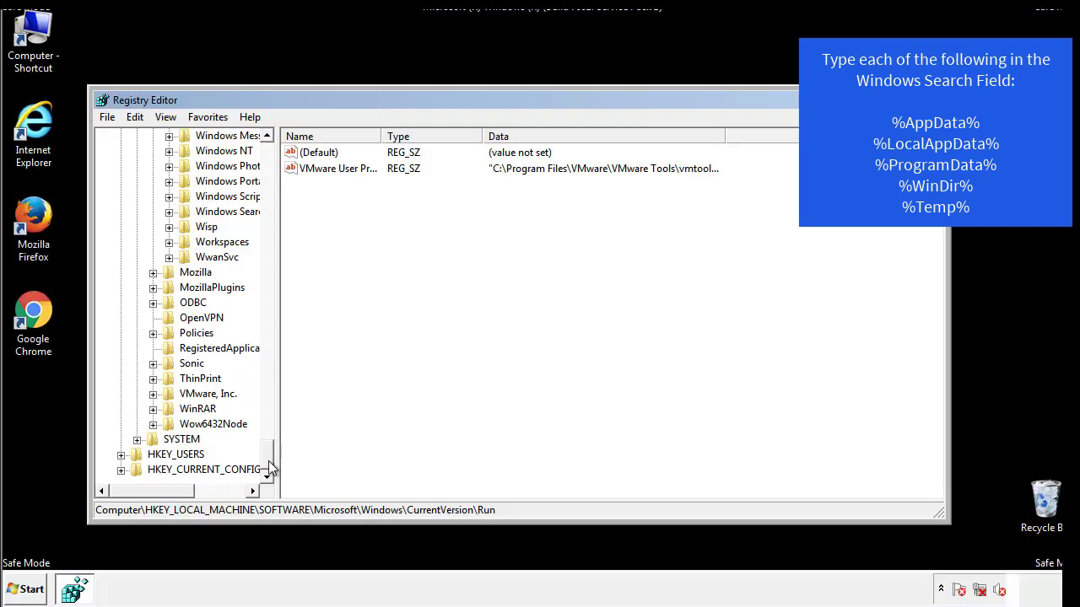
{"action": "left_click_drag", "start_coordinate": [270, 470], "coordinate": [275, 160]}
Collapse HKLM and expand HKCU\Software\Microsoft\Windows\CurrentVersion down to its Run key
{"action": "left_click", "coordinate": [120, 180]}
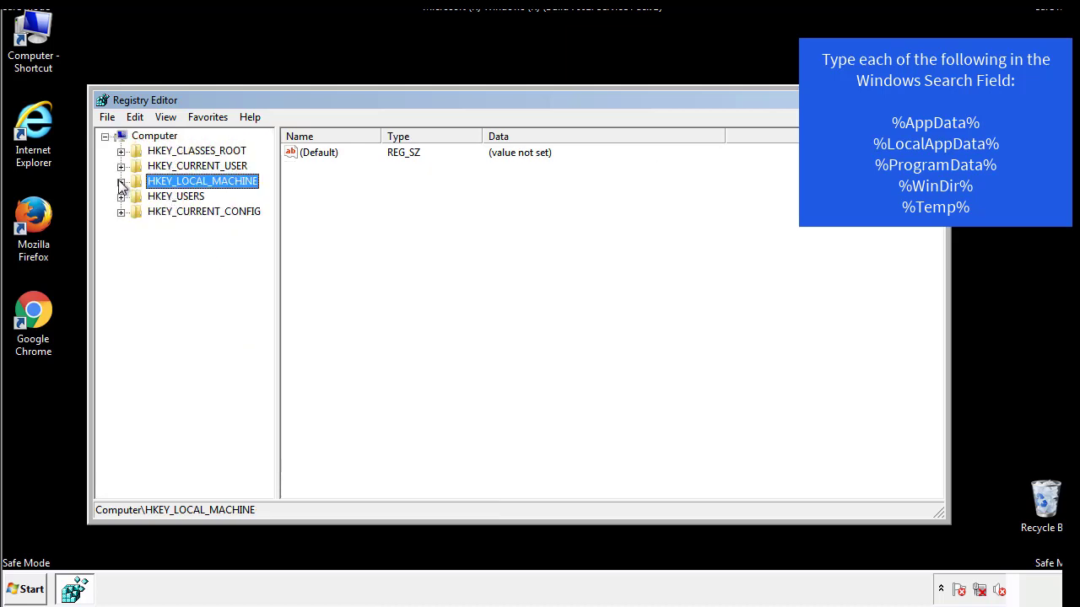
{"action": "left_click", "coordinate": [121, 167]}
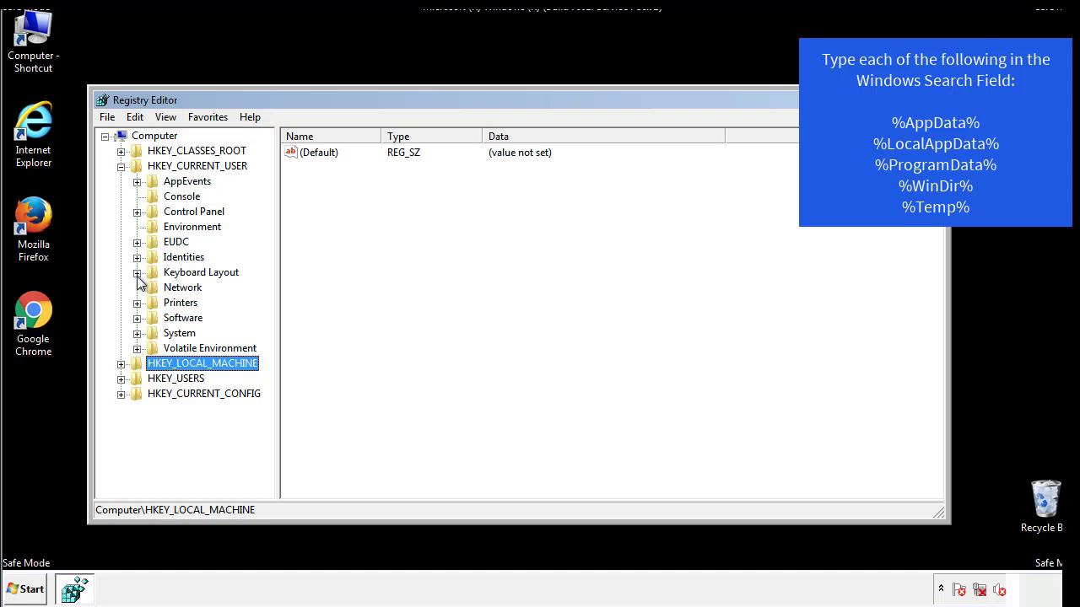
{"action": "left_click", "coordinate": [137, 319]}
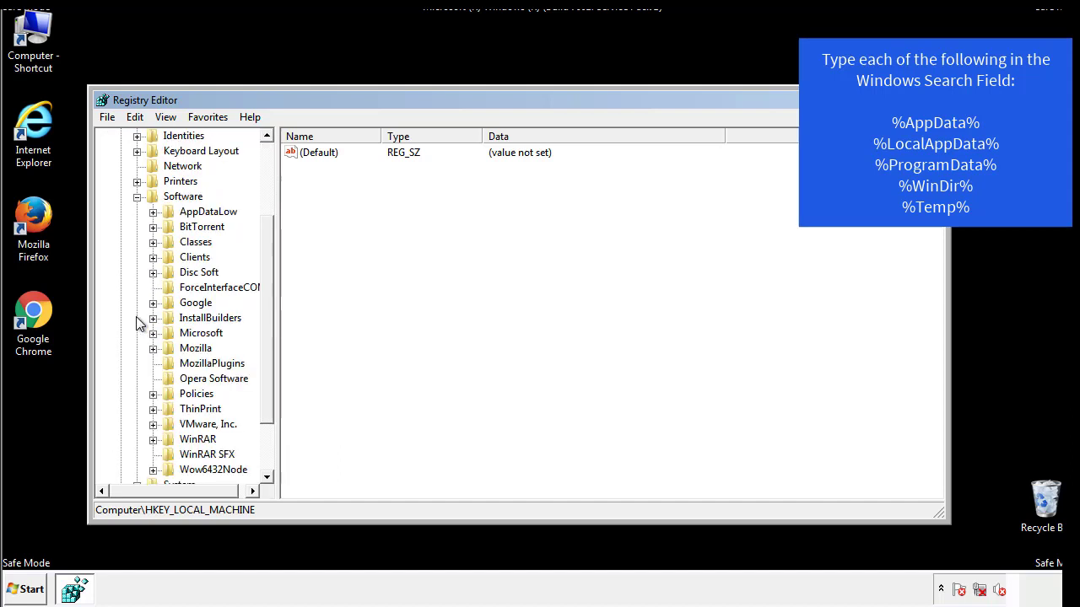
{"action": "left_click_drag", "start_coordinate": [264, 306], "coordinate": [264, 321]}
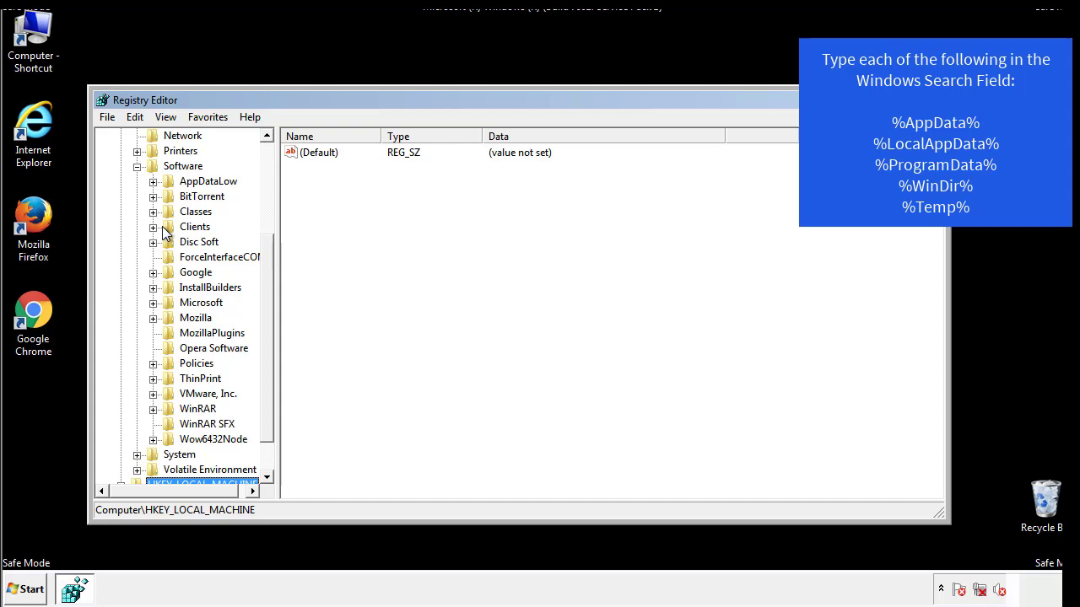
{"action": "left_click", "coordinate": [153, 302]}
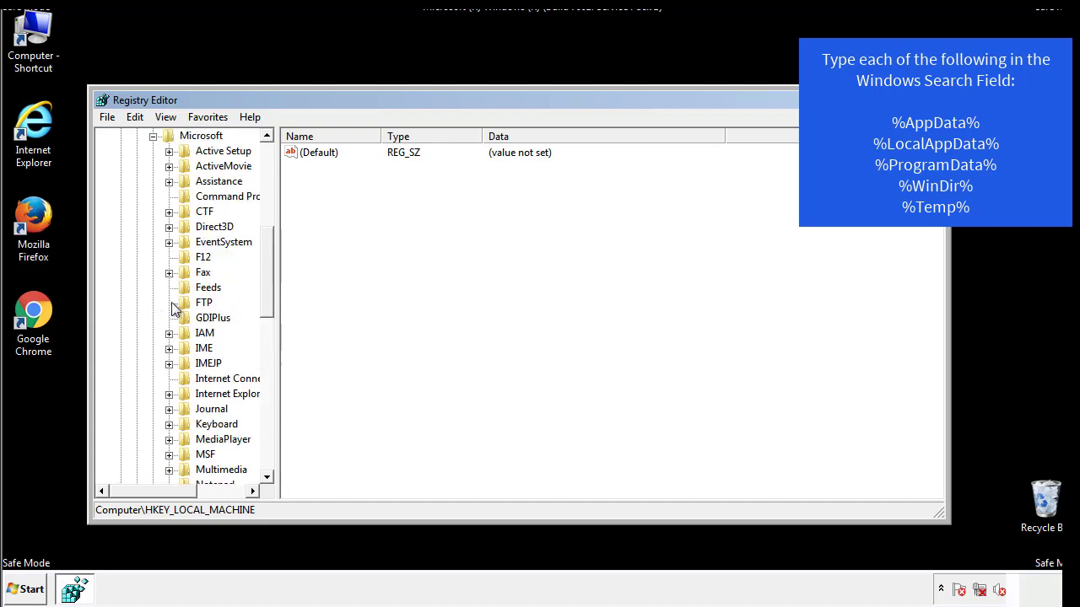
{"action": "left_click_drag", "start_coordinate": [265, 246], "coordinate": [265, 351]}
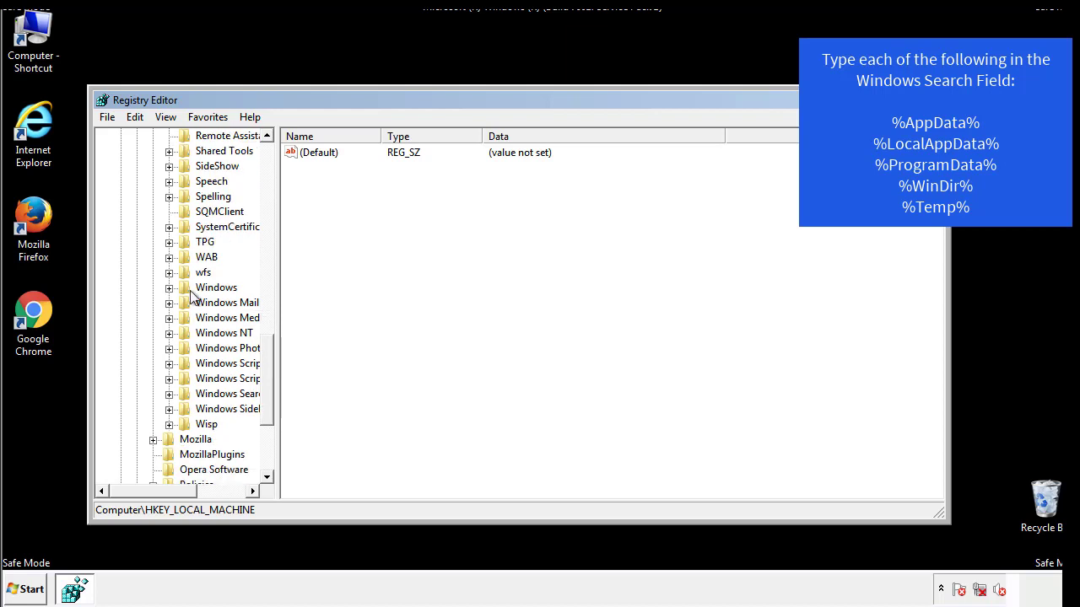
{"action": "left_click", "coordinate": [169, 288]}
{"action": "left_click", "coordinate": [185, 303]}
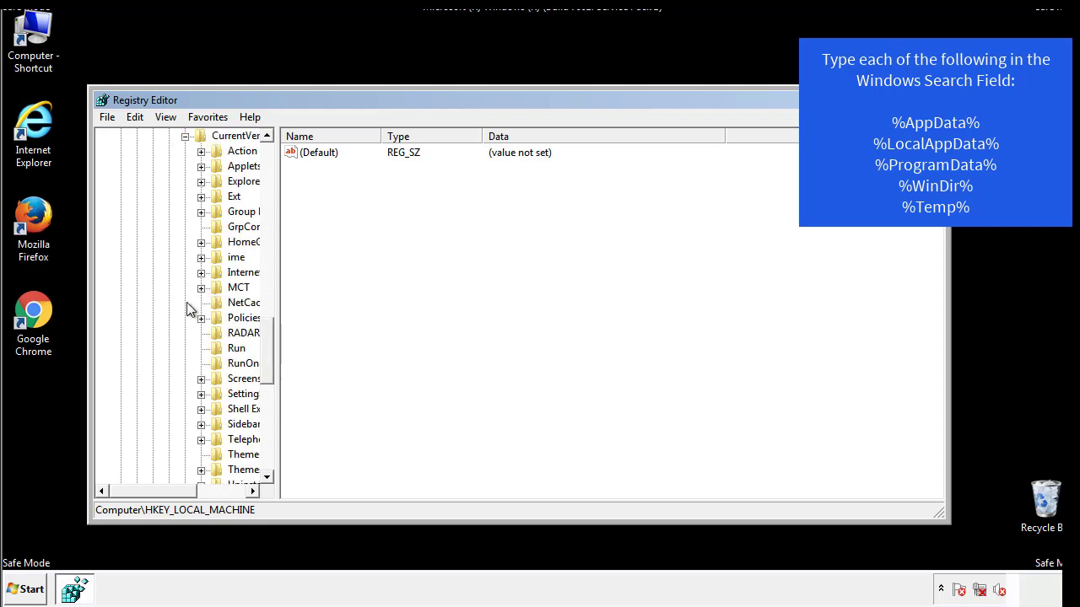
{"action": "left_click_drag", "start_coordinate": [165, 491], "coordinate": [190, 491]}
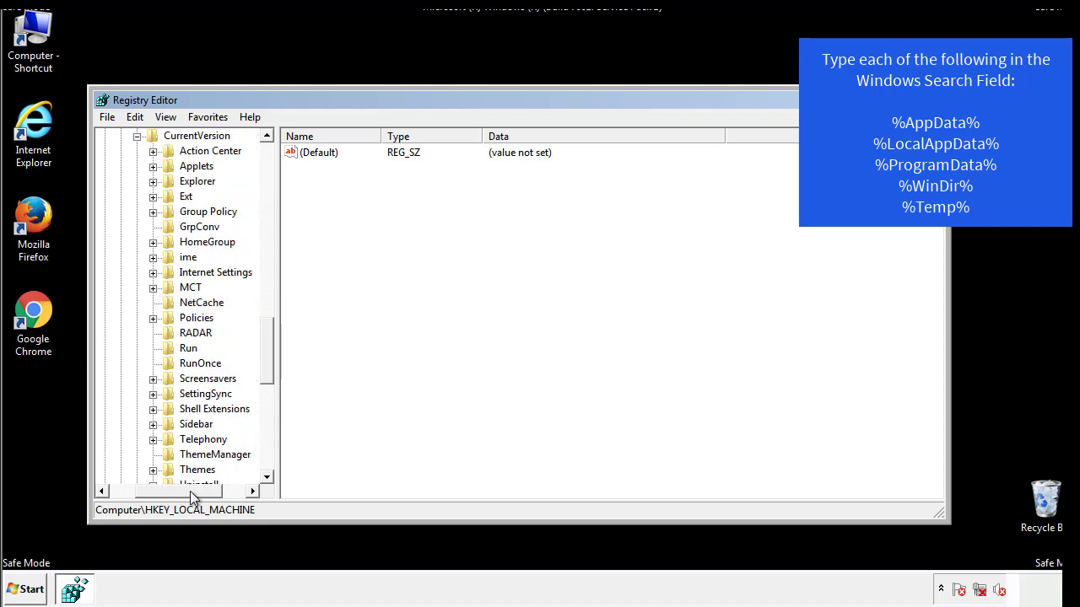
{"action": "left_click", "coordinate": [187, 349]}
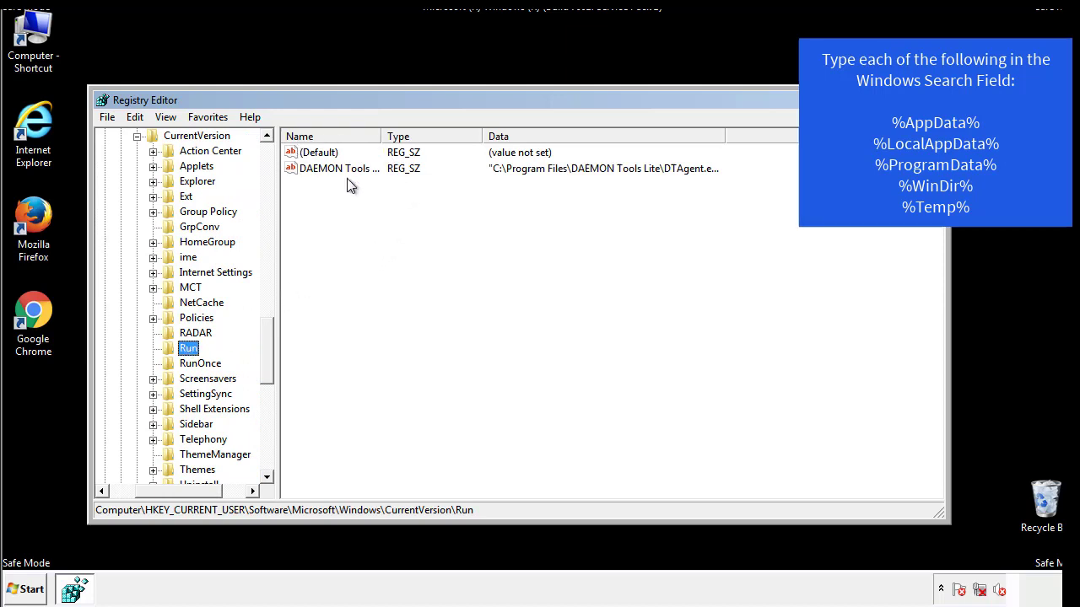
Review the user Run key's single DAEMON Tools value, then collapse the Windows key
{"action": "left_click", "coordinate": [459, 196]}
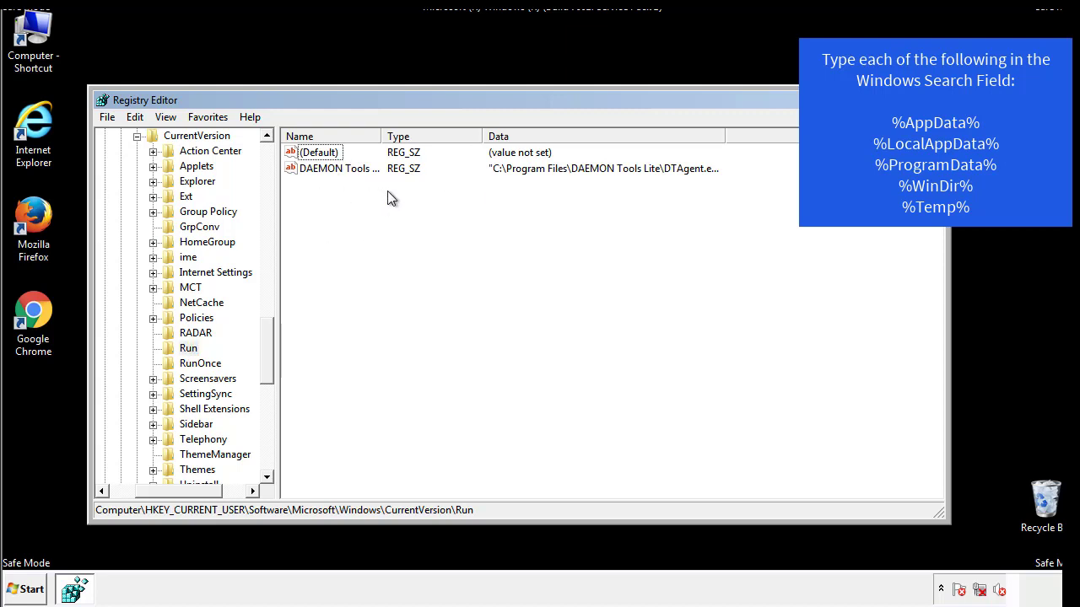
{"action": "left_click_drag", "start_coordinate": [178, 488], "coordinate": [158, 490]}
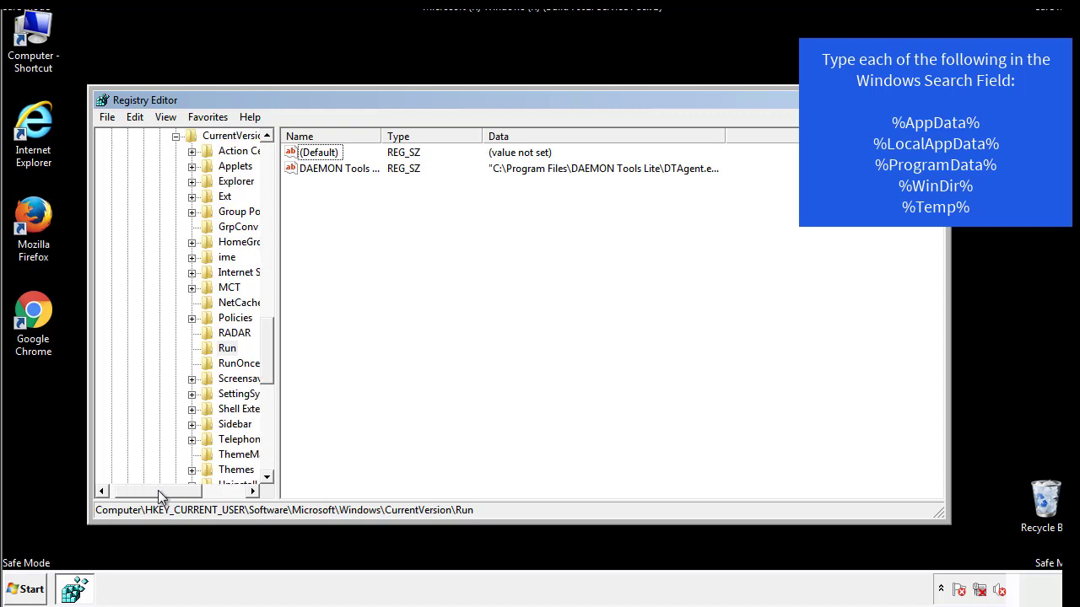
{"action": "left_click_drag", "start_coordinate": [271, 366], "coordinate": [267, 351]}
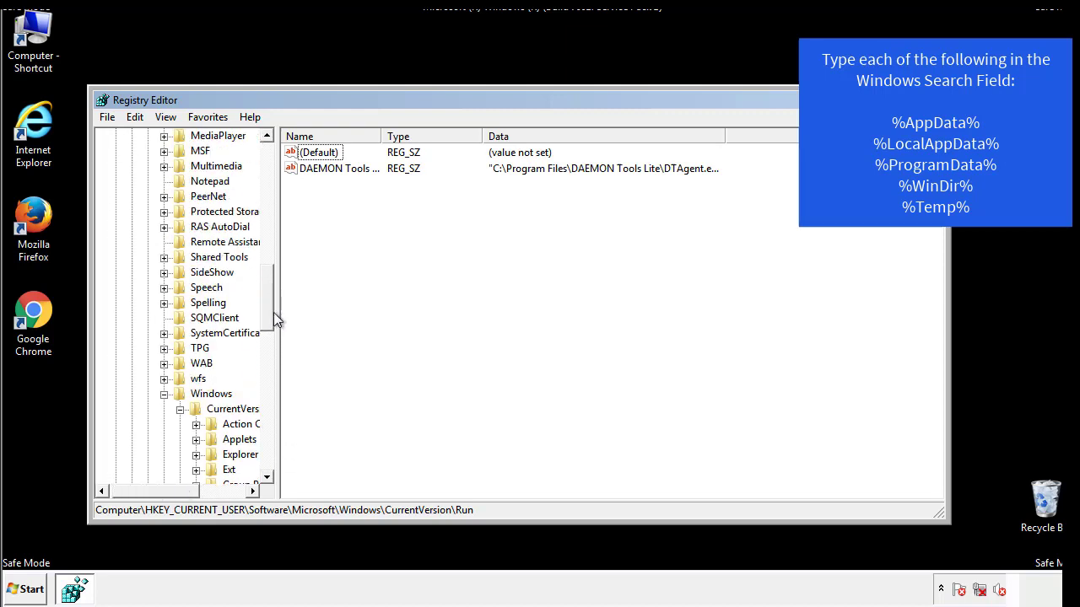
{"action": "left_click", "coordinate": [164, 394]}
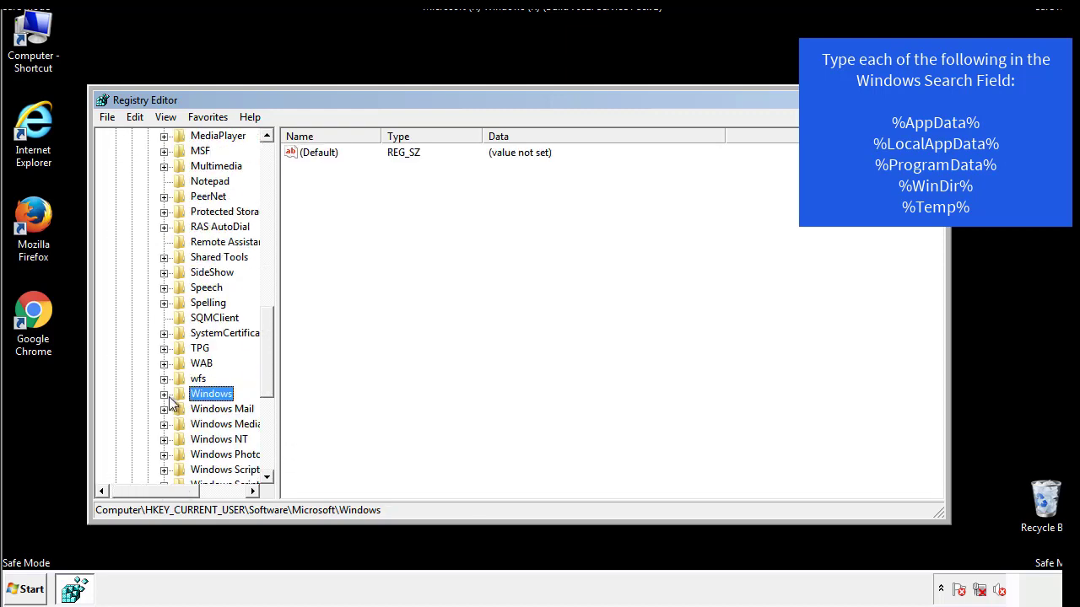
Search the registry with Find for %temp%, landing on VolumeCaches\Temporary Files
{"action": "left_click_drag", "start_coordinate": [271, 376], "coordinate": [272, 208]}
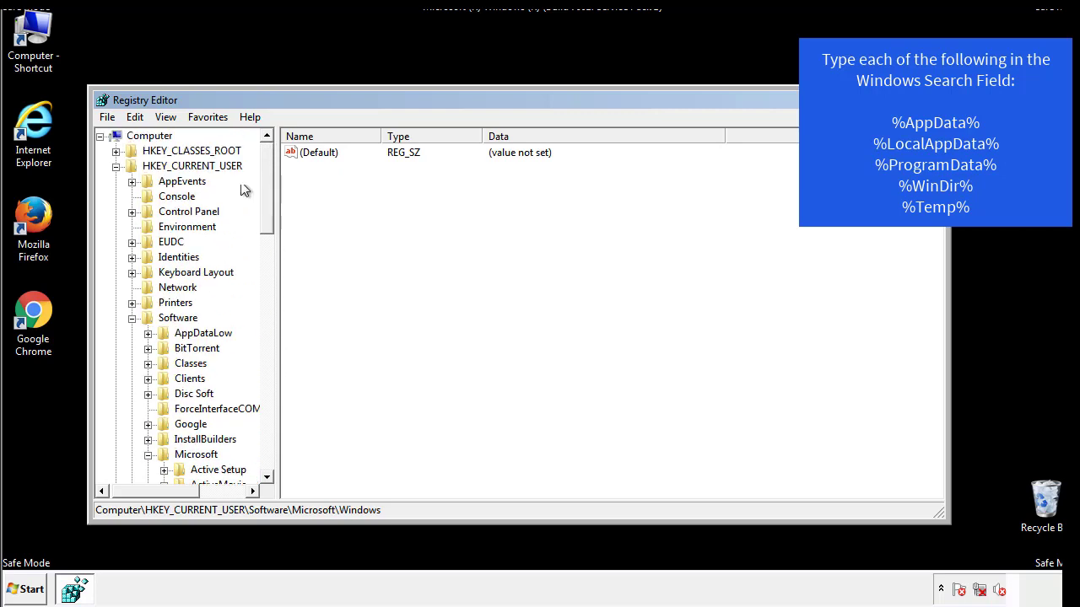
{"action": "left_click", "coordinate": [136, 117]}
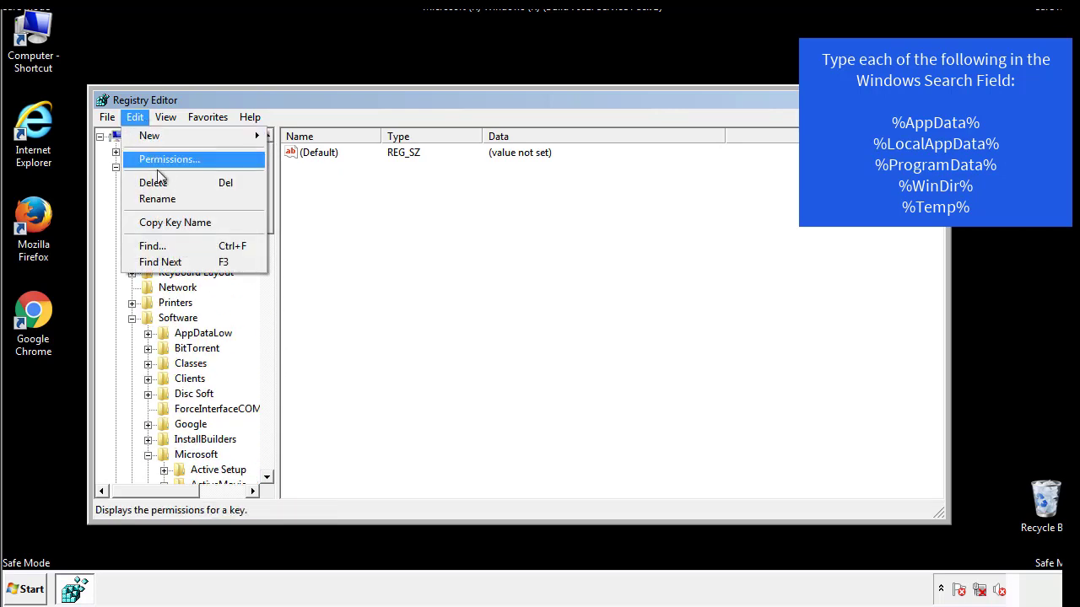
{"action": "left_click", "coordinate": [152, 245]}
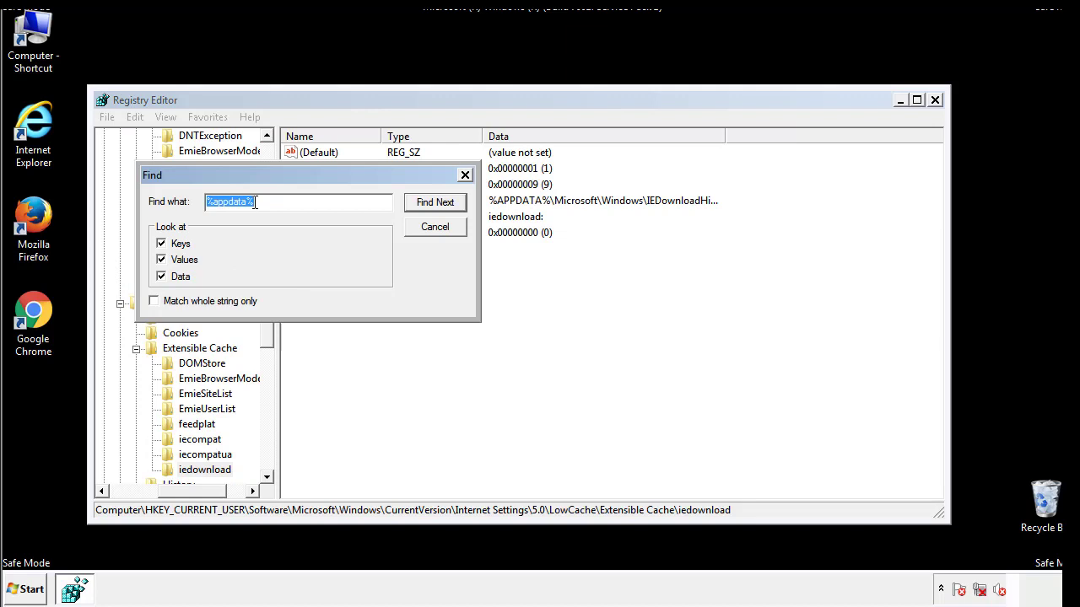
{"action": "type", "text": "%temp%"}
{"action": "key", "text": "Return"}
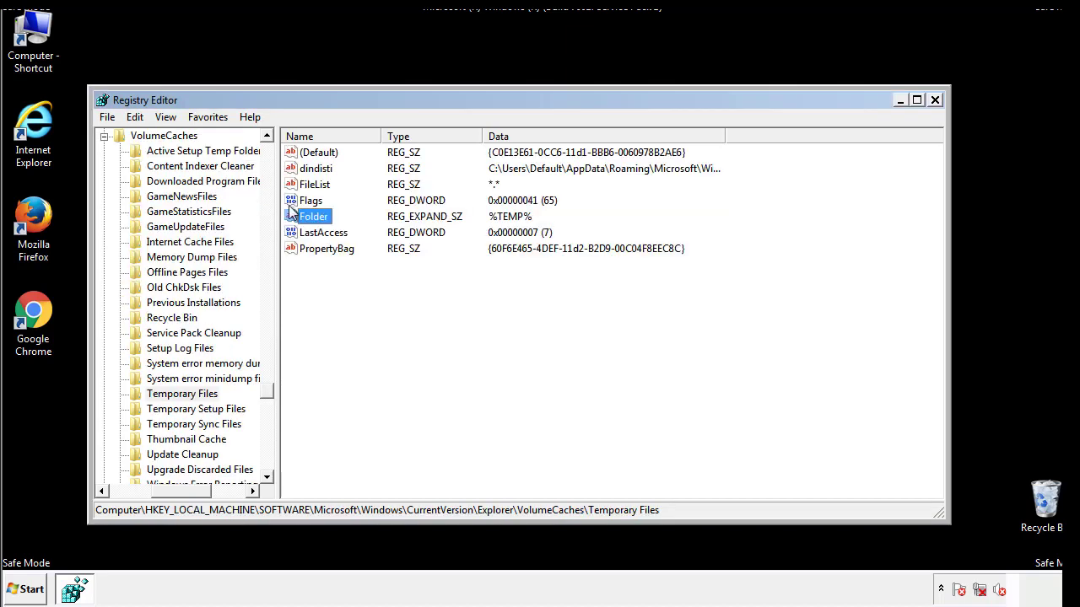
Delete all values in the Temporary Files key, leaving only (Default)
{"action": "left_click", "coordinate": [441, 291]}
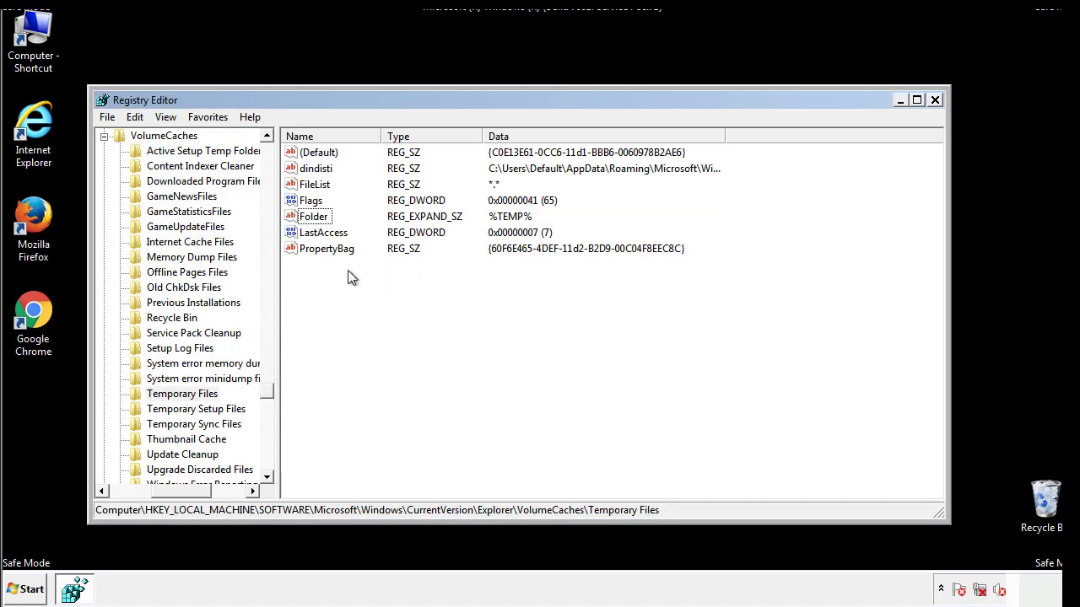
{"action": "left_click_drag", "start_coordinate": [347, 270], "coordinate": [304, 152]}
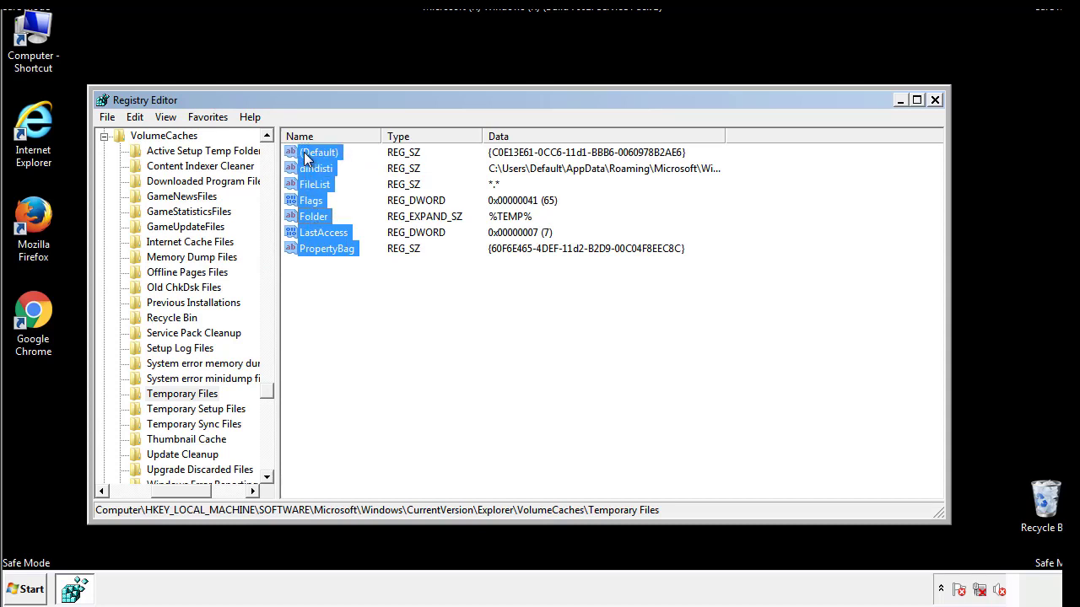
{"action": "right_click", "coordinate": [304, 152]}
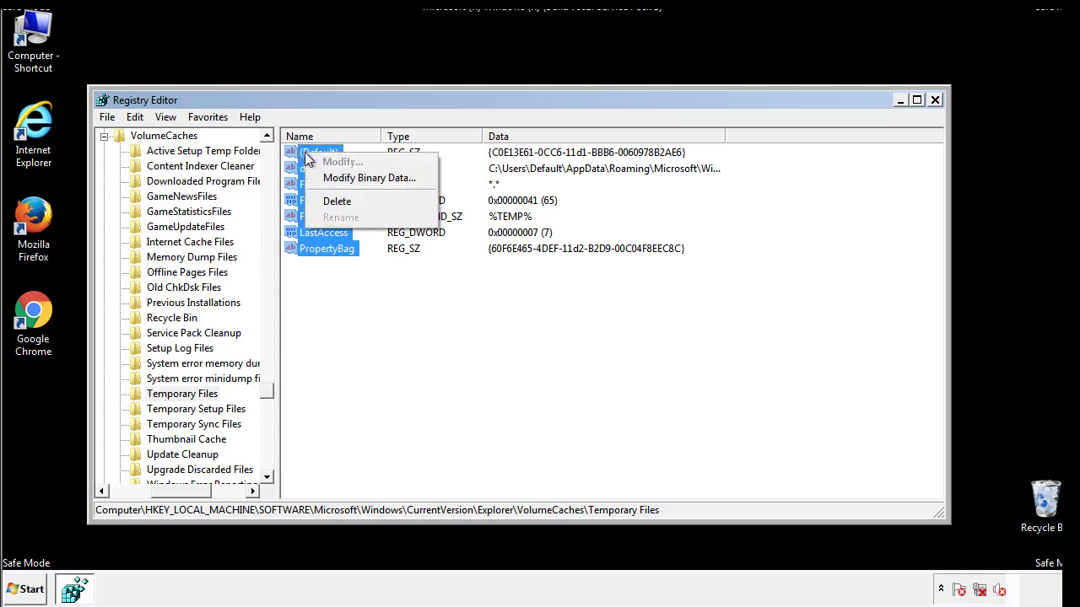
{"action": "left_click", "coordinate": [330, 200]}
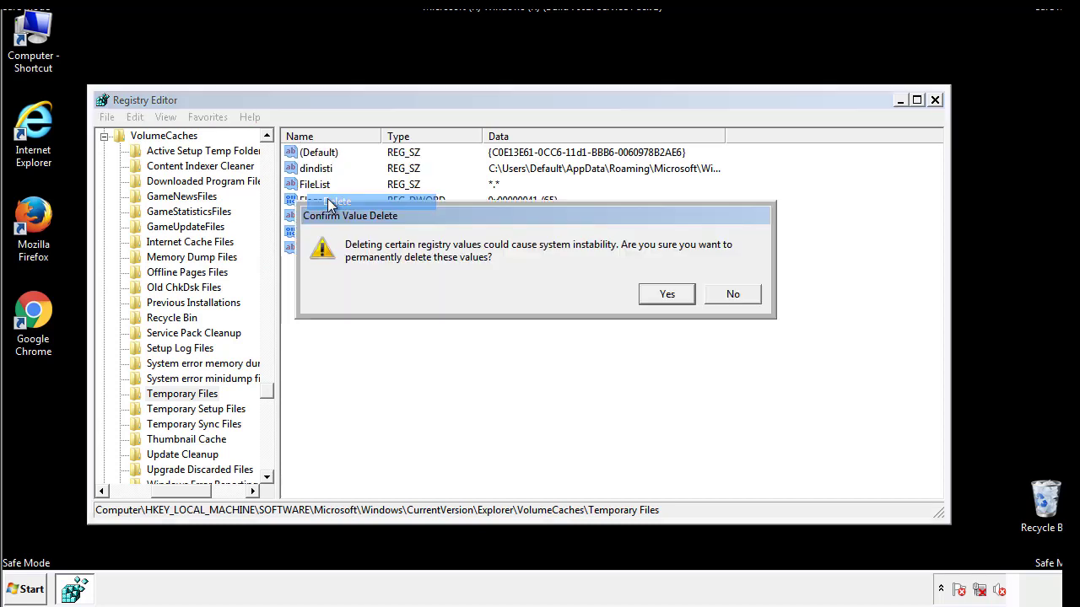
{"action": "left_click", "coordinate": [687, 293]}
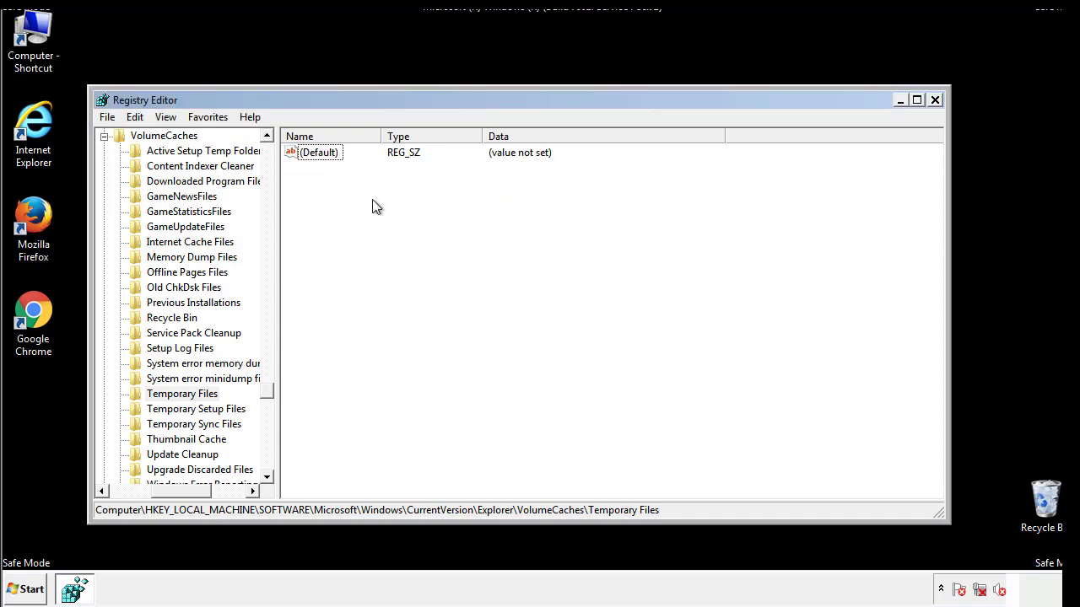
Close Registry Editor and launch msconfig from the Start menu search
{"action": "left_click", "coordinate": [935, 101]}
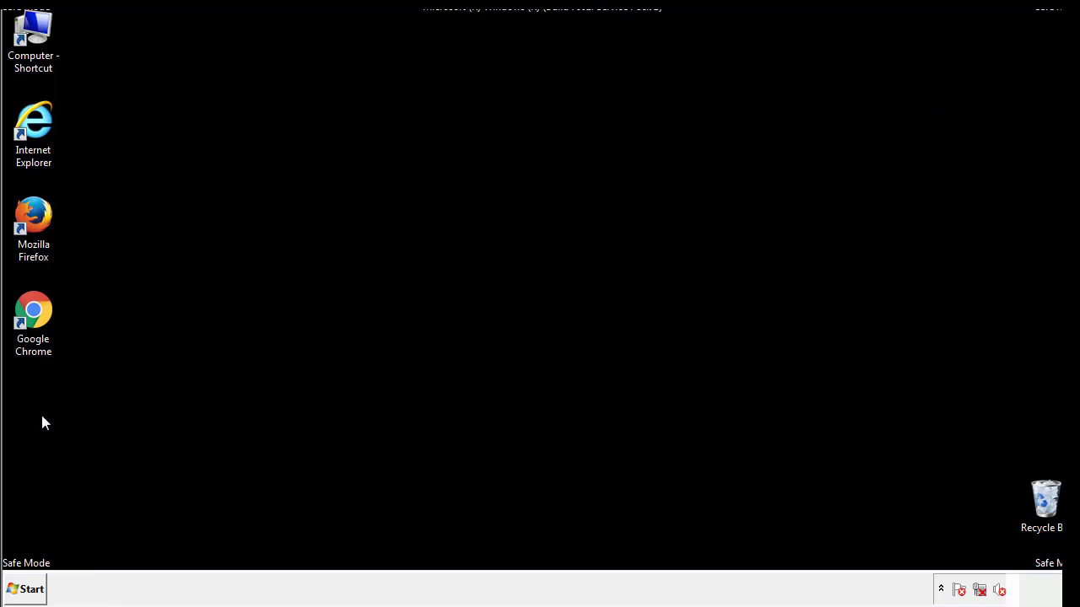
{"action": "left_click", "coordinate": [21, 592]}
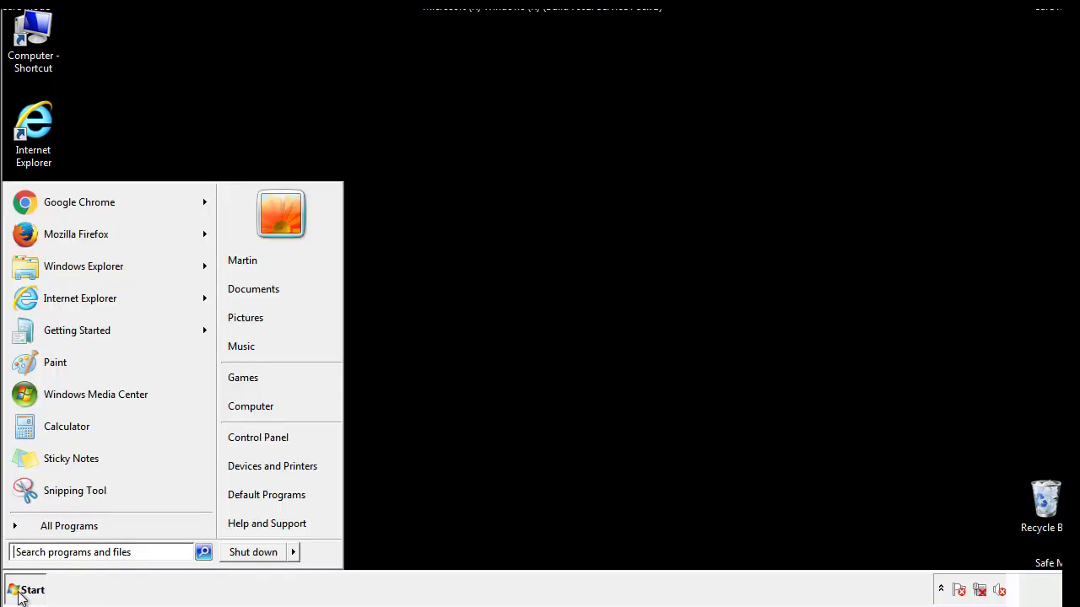
{"action": "left_click", "coordinate": [59, 552]}
{"action": "type", "text": "mscon"}
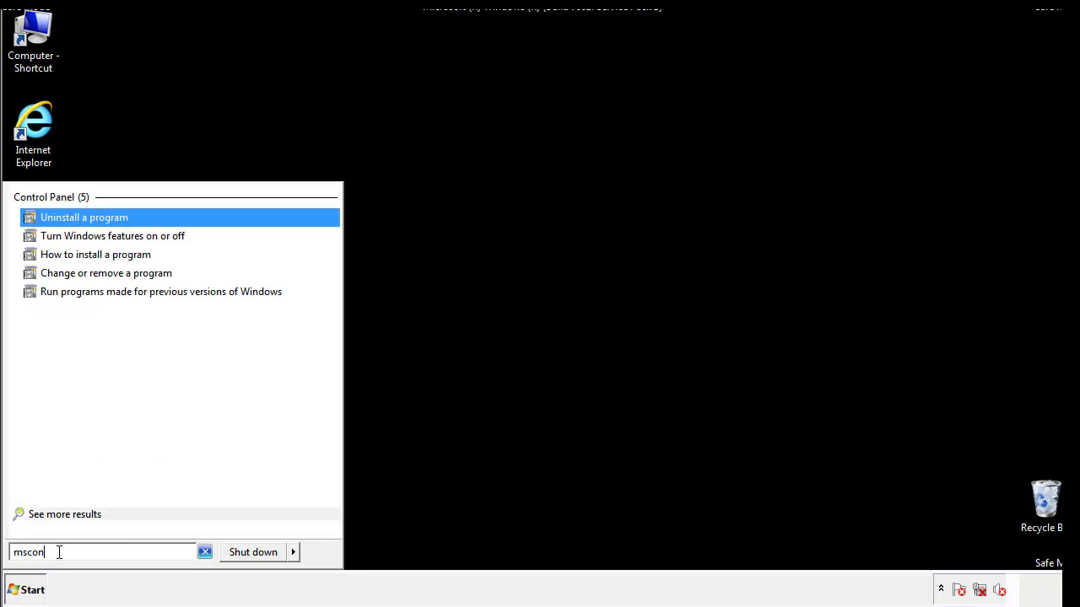
{"action": "type", "text": "fig"}
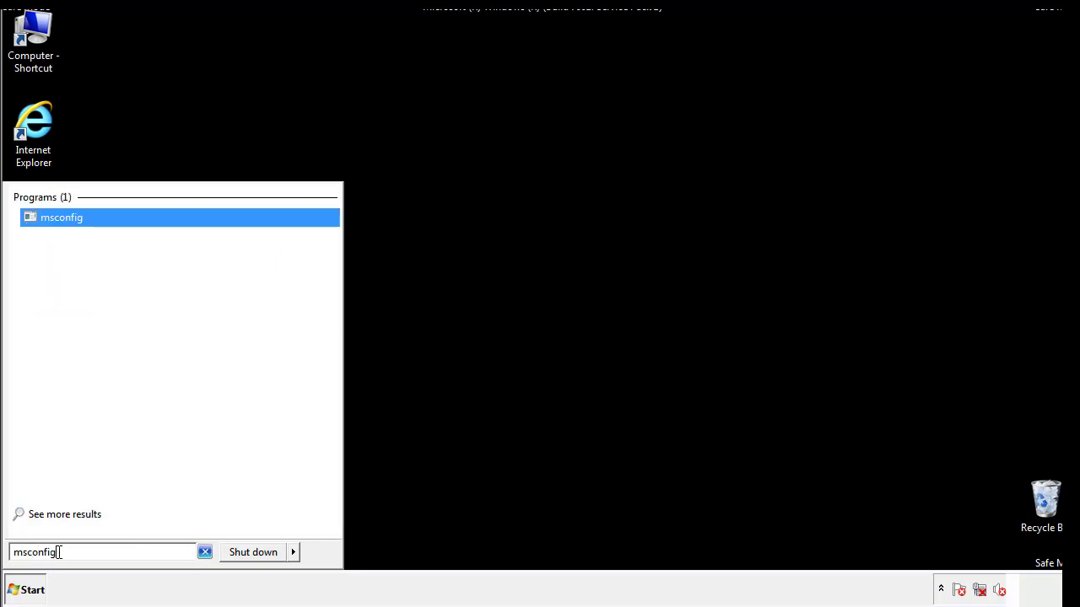
{"action": "key", "text": "Return"}
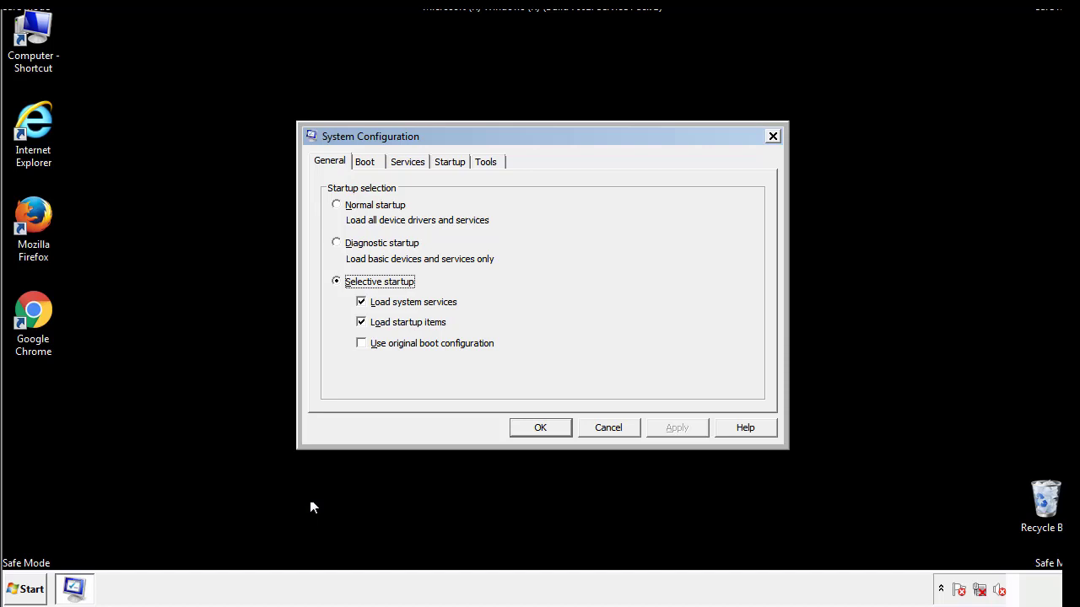
On the Boot tab, clear the Safe boot option, then apply and confirm with OK
{"action": "left_click", "coordinate": [368, 162]}
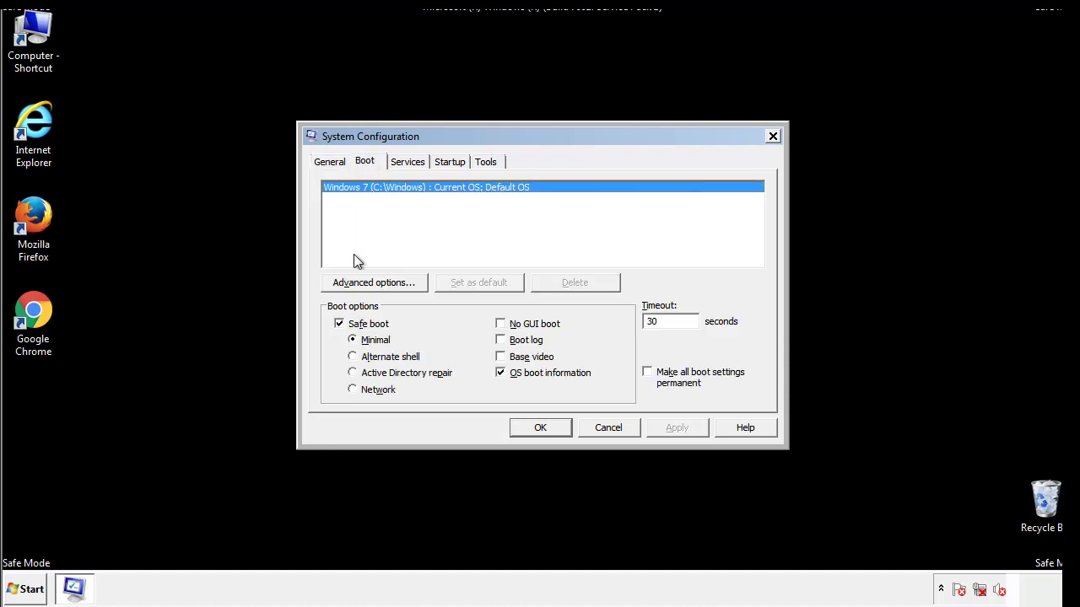
{"action": "left_click", "coordinate": [341, 325]}
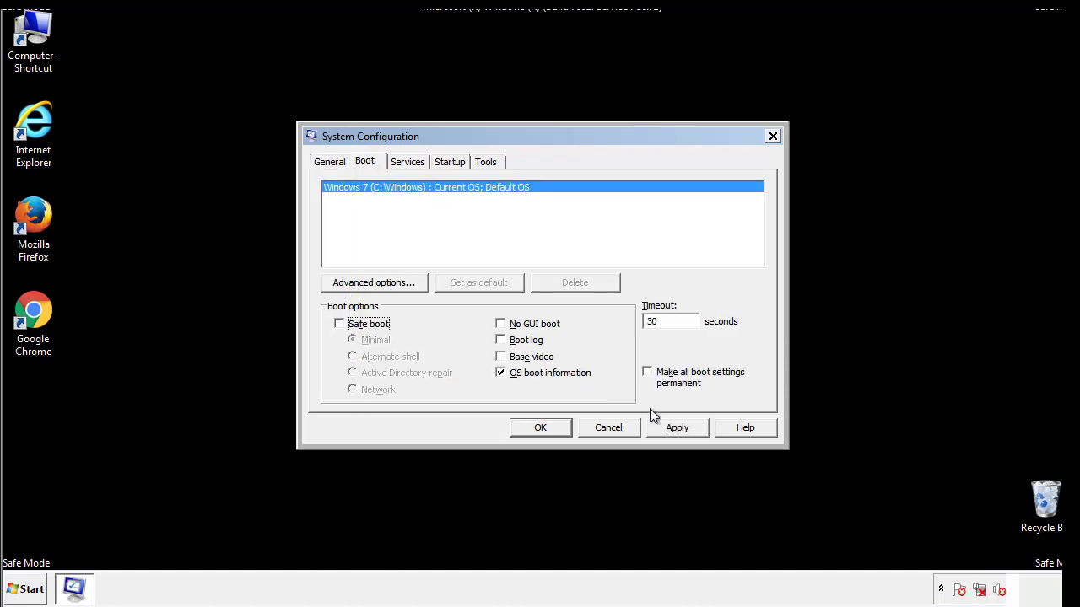
{"action": "left_click", "coordinate": [679, 426]}
{"action": "left_click", "coordinate": [540, 427]}
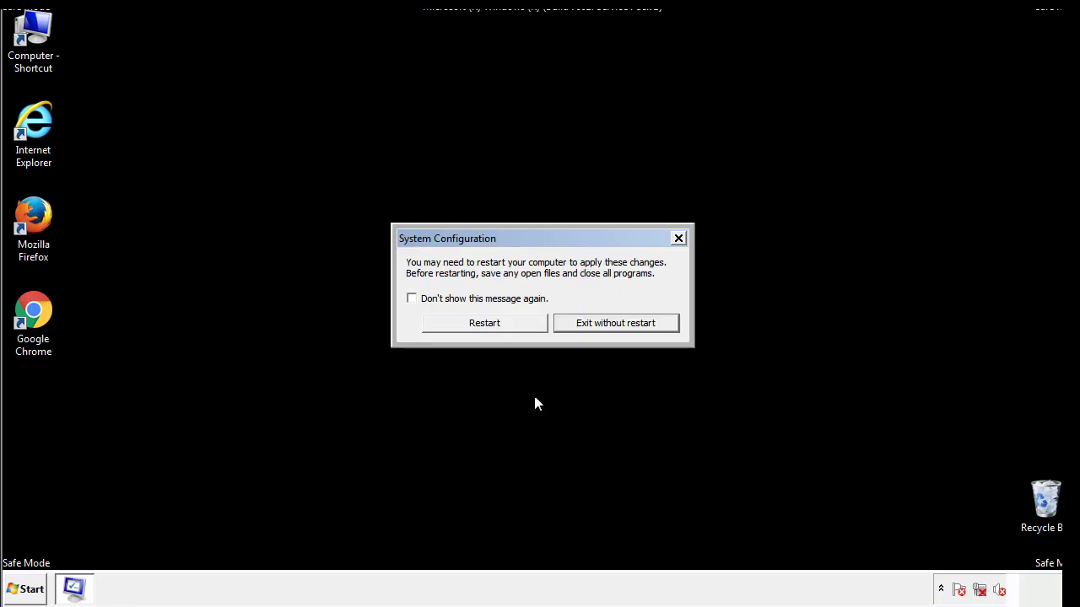
Choose Restart in the System Configuration prompt to reboot Windows now
{"action": "left_click", "coordinate": [500, 329]}
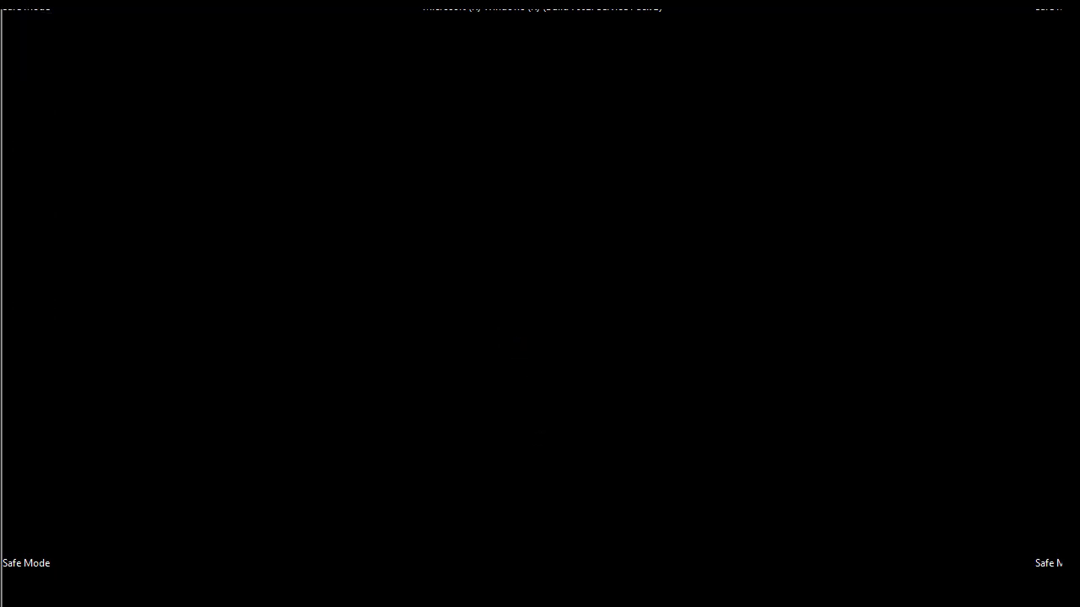